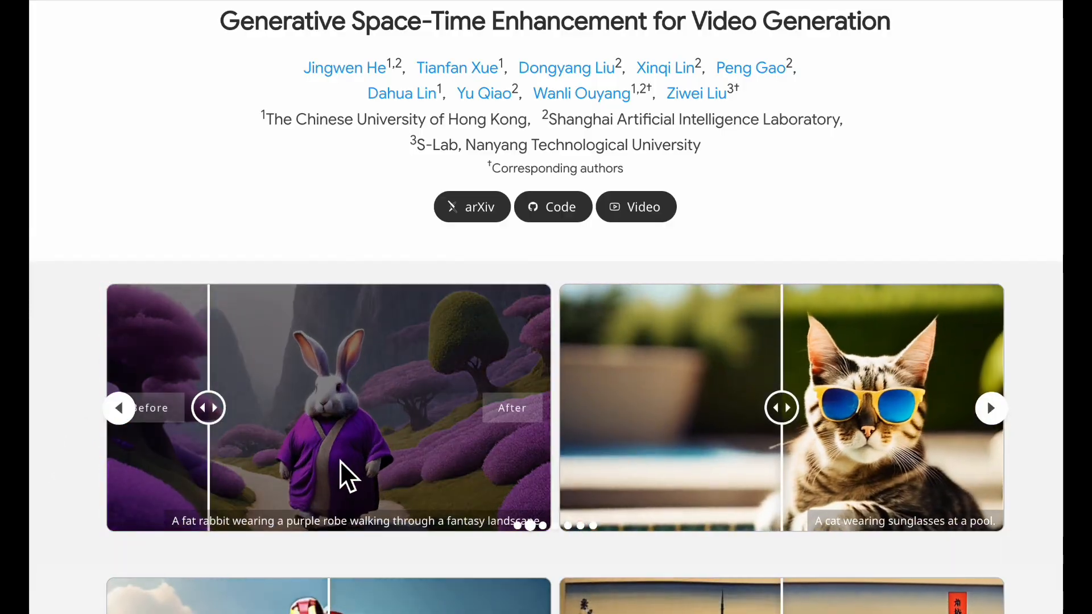
Compare the before-and-after sliders on the Iron Man, Shanghai and raccoon-in-a-boat examples
{"action": "scroll", "coordinate": [344, 464], "scroll_direction": "down", "scroll_amount": 5}
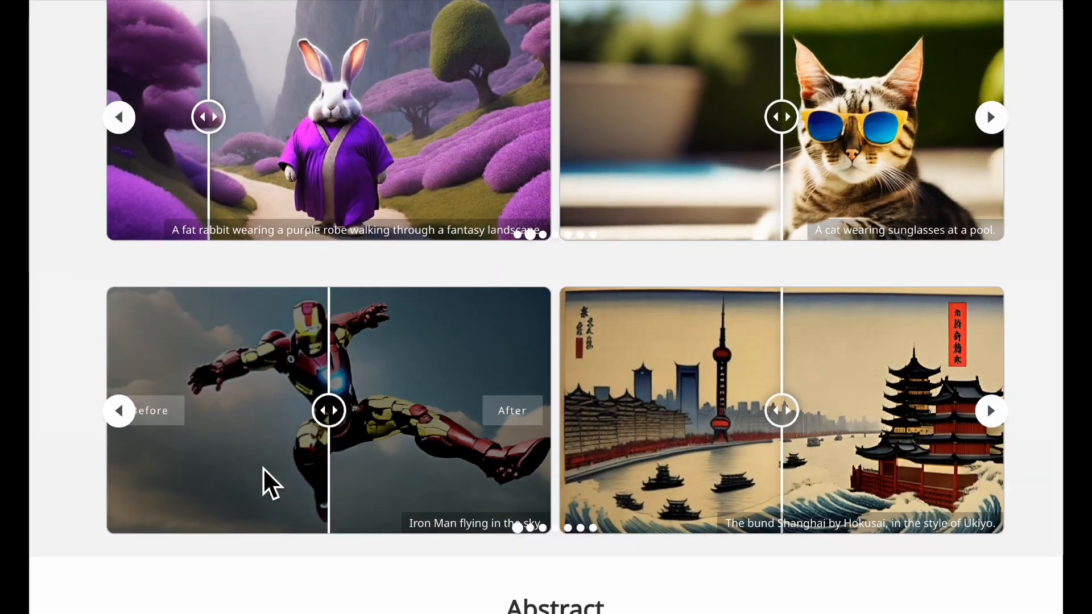
{"action": "left_click_drag", "start_coordinate": [331, 419], "coordinate": [191, 438]}
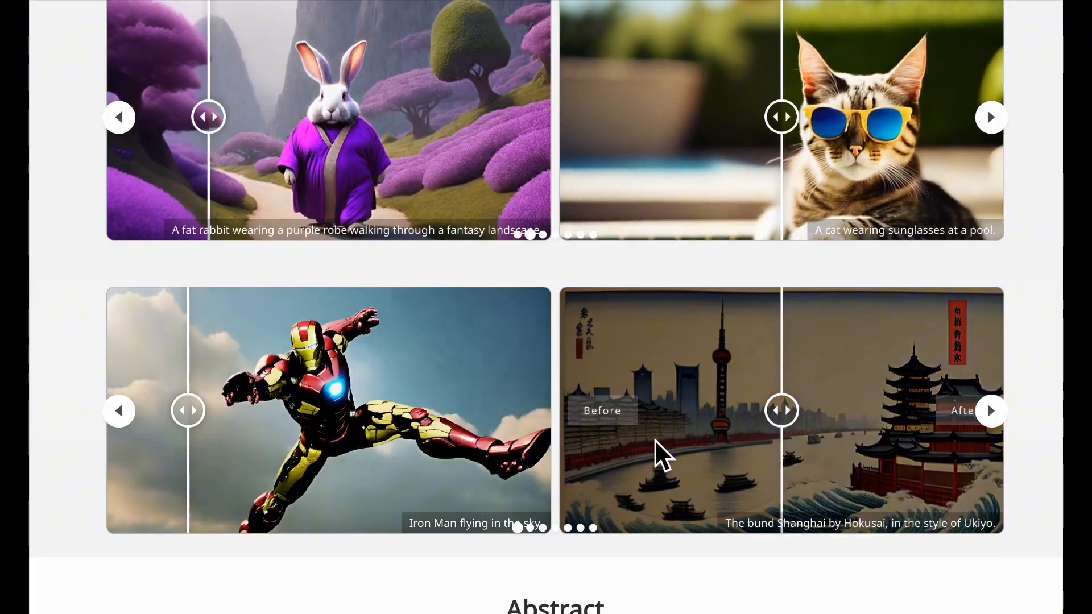
{"action": "scroll", "coordinate": [658, 451], "scroll_direction": "down", "scroll_amount": 1}
{"action": "left_click_drag", "start_coordinate": [785, 364], "coordinate": [635, 370]}
{"action": "scroll", "coordinate": [611, 498], "scroll_direction": "up", "scroll_amount": 5}
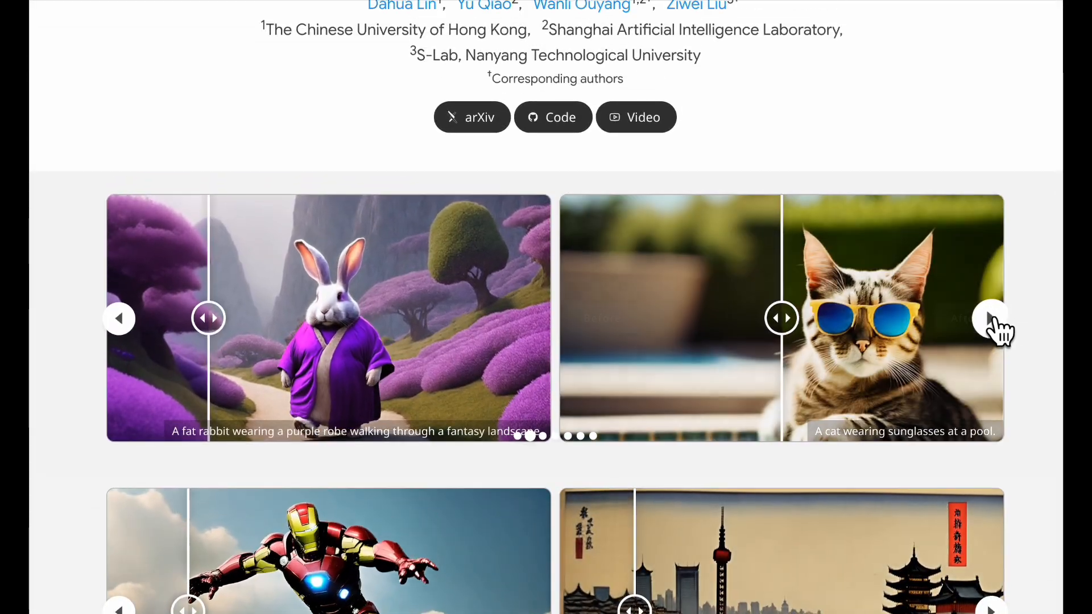
{"action": "left_click", "coordinate": [992, 322]}
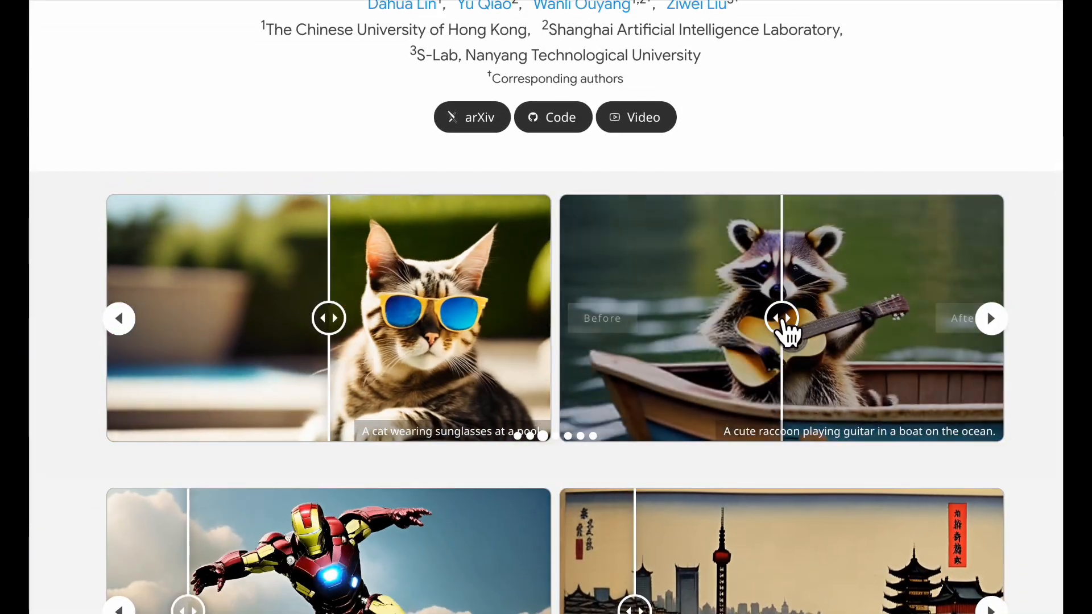
{"action": "left_click_drag", "start_coordinate": [785, 331], "coordinate": [744, 292]}
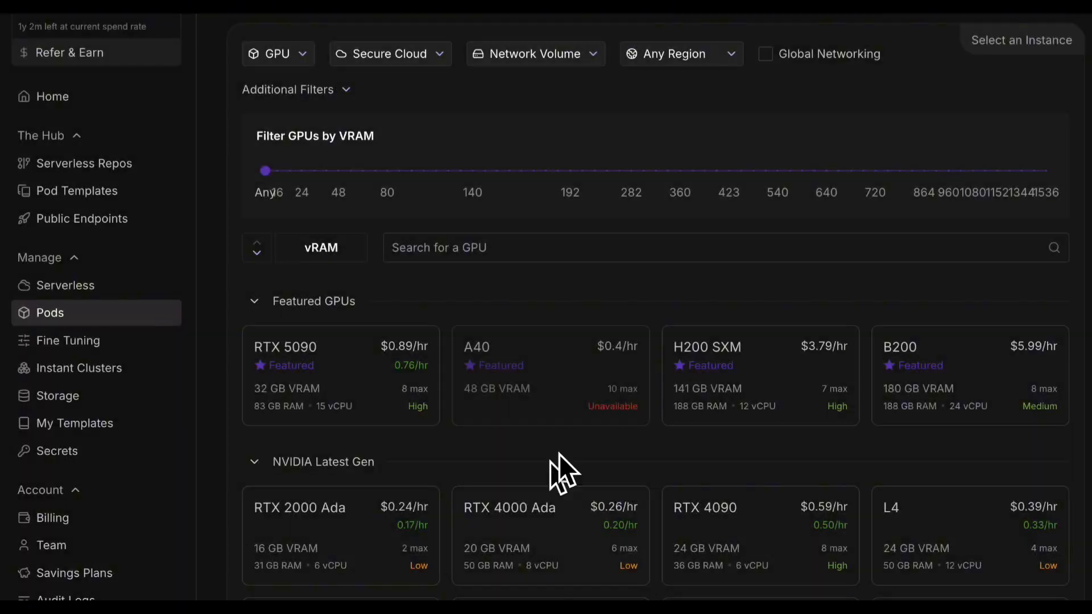
Create a 50 GB network volume named 'venhancer' in the A100 PCIe datacenter EU-RO-1
{"action": "left_click", "coordinate": [516, 57]}
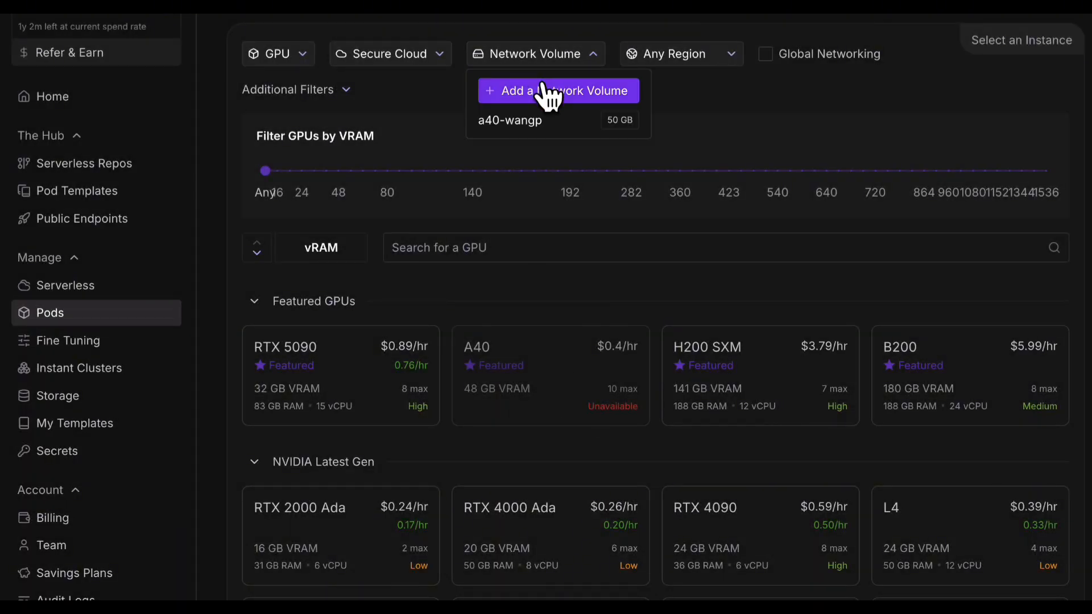
{"action": "left_click", "coordinate": [540, 91]}
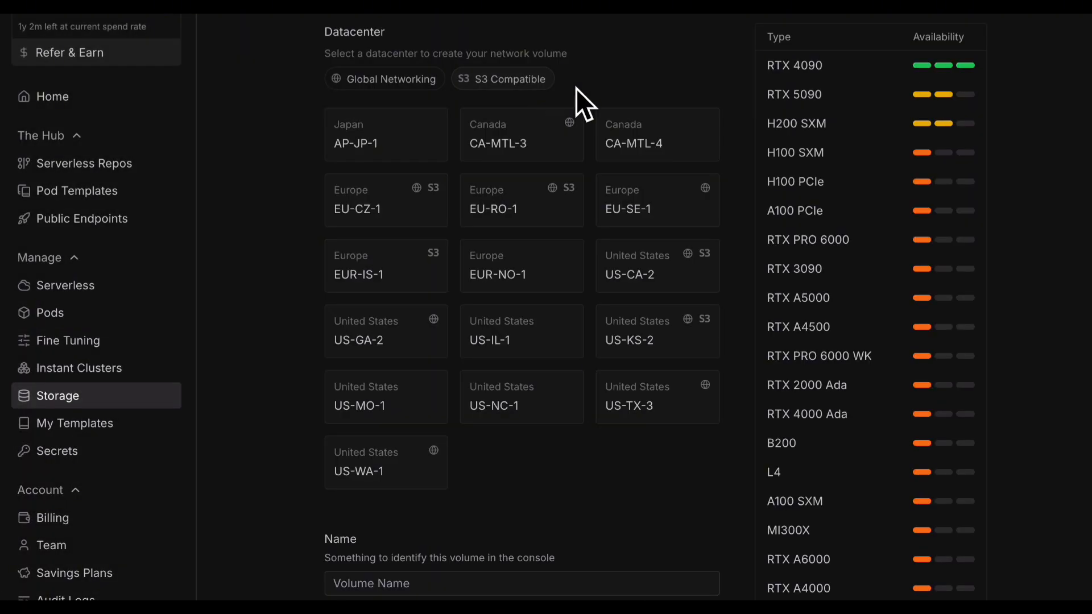
{"action": "left_click", "coordinate": [882, 220]}
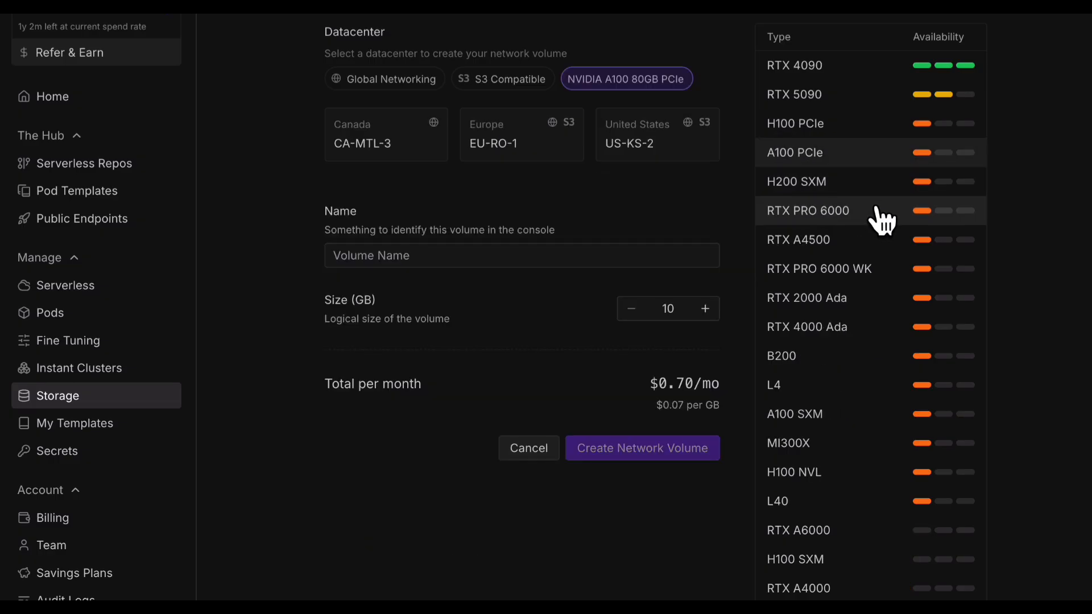
{"action": "left_click", "coordinate": [501, 164]}
{"action": "left_click", "coordinate": [447, 264]}
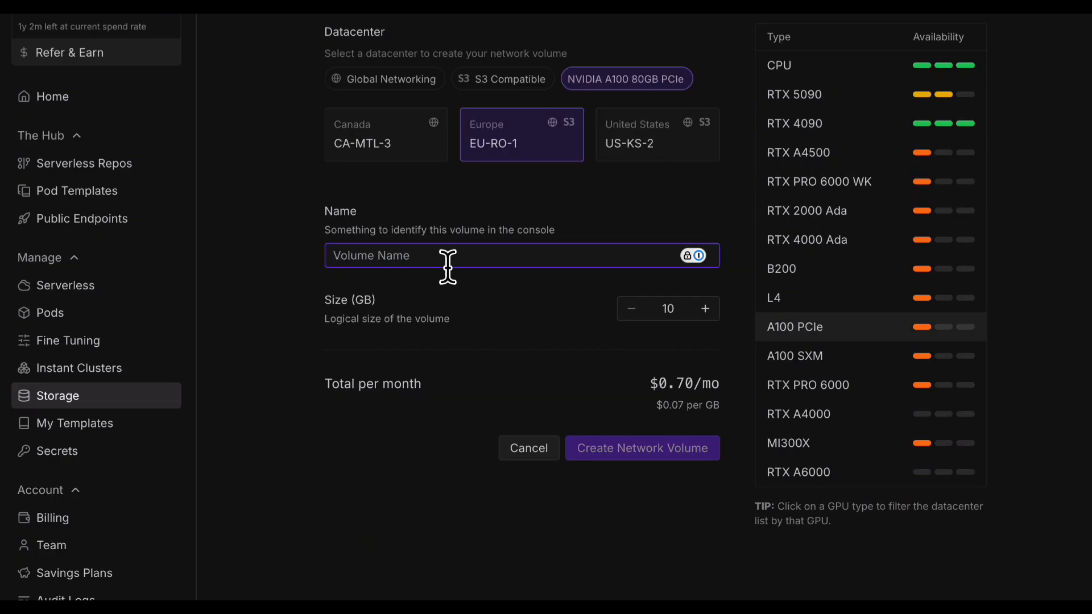
{"action": "type", "text": "venhancer"}
{"action": "double_click", "coordinate": [679, 318]}
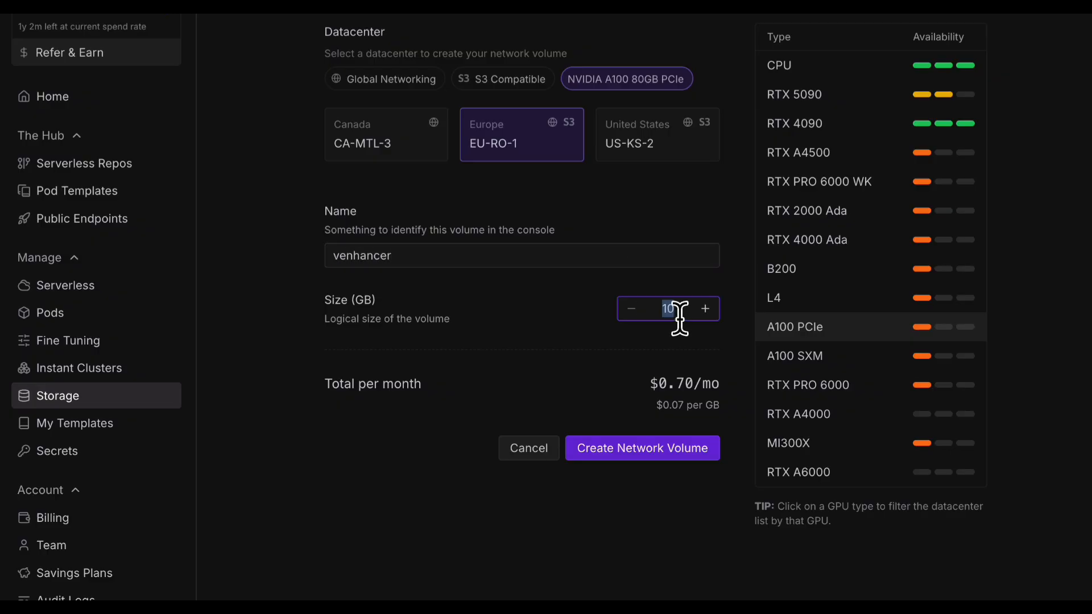
{"action": "type", "text": "5"}
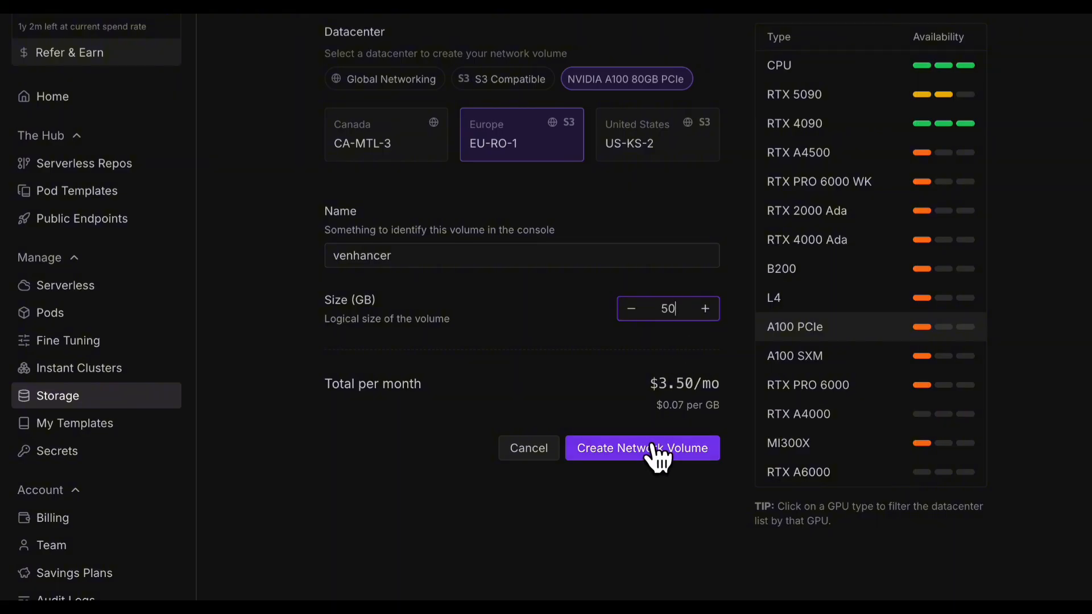
{"action": "left_click", "coordinate": [654, 448]}
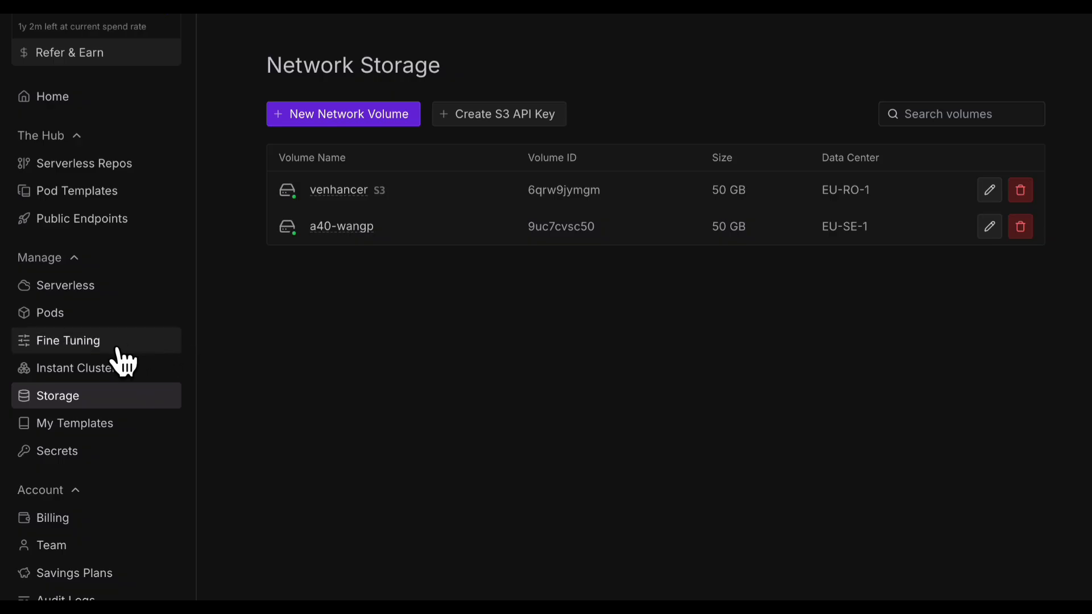
Start a new pod with the venhancer volume attached and the A100 PCIe GPU selected
{"action": "left_click", "coordinate": [86, 314]}
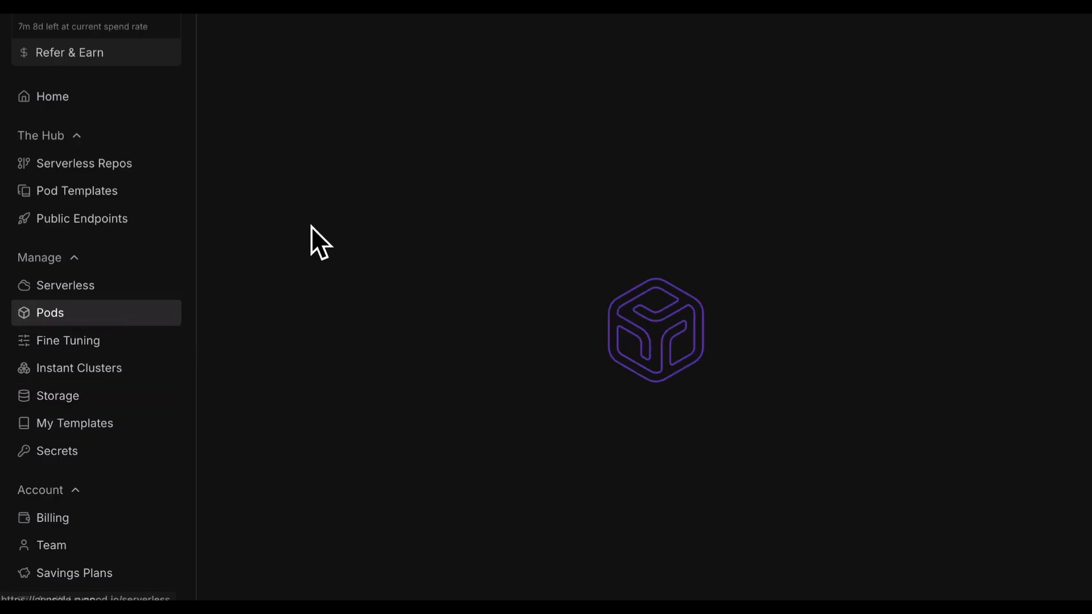
{"action": "left_click", "coordinate": [574, 56]}
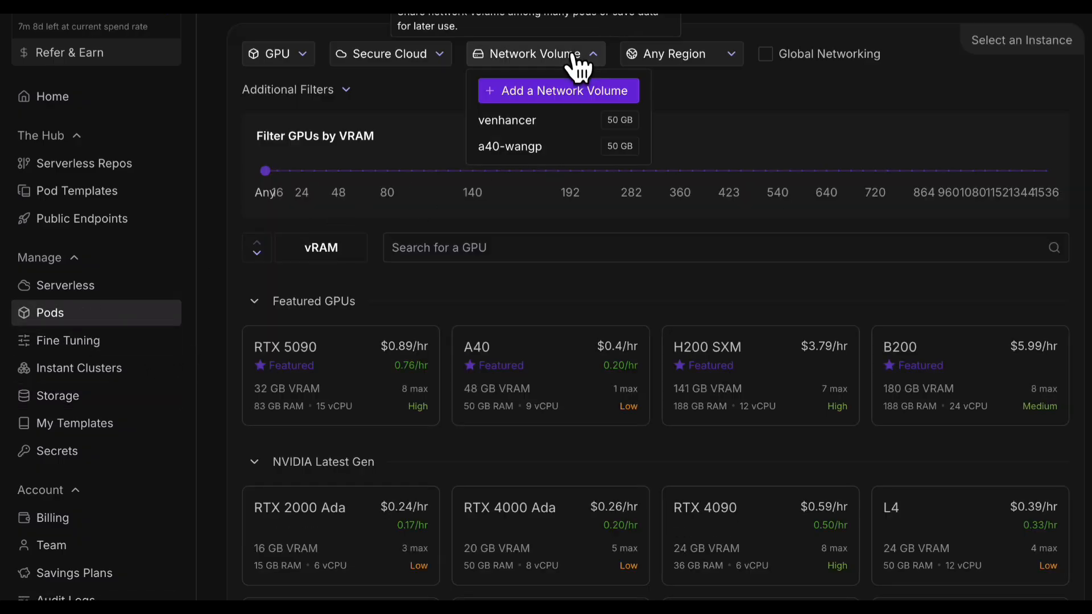
{"action": "left_click", "coordinate": [542, 120]}
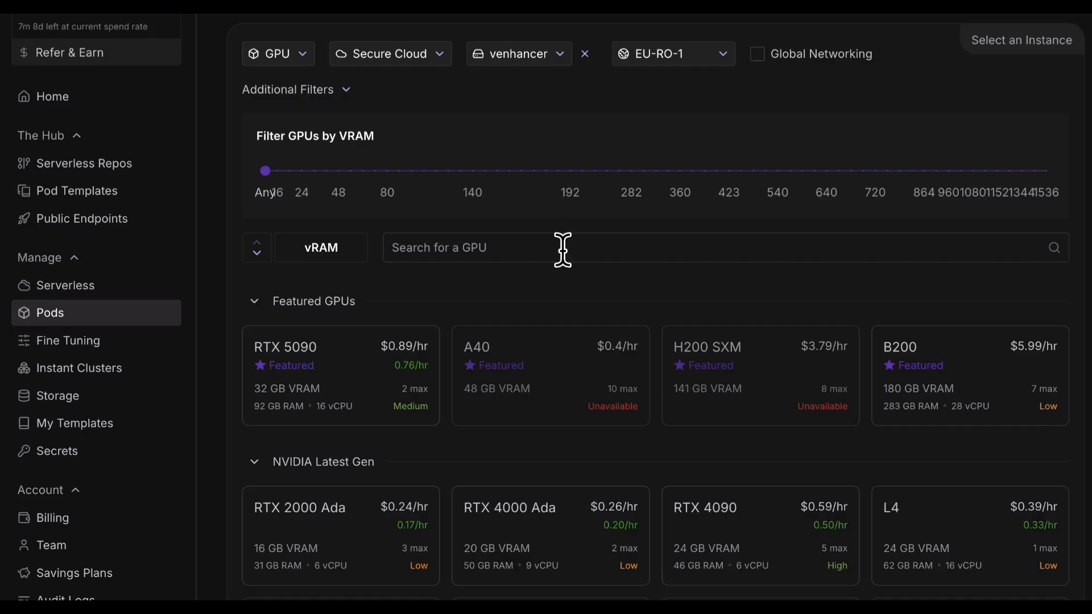
{"action": "scroll", "coordinate": [562, 244], "scroll_direction": "down", "scroll_amount": 4}
{"action": "scroll", "coordinate": [562, 244], "scroll_direction": "down", "scroll_amount": 8}
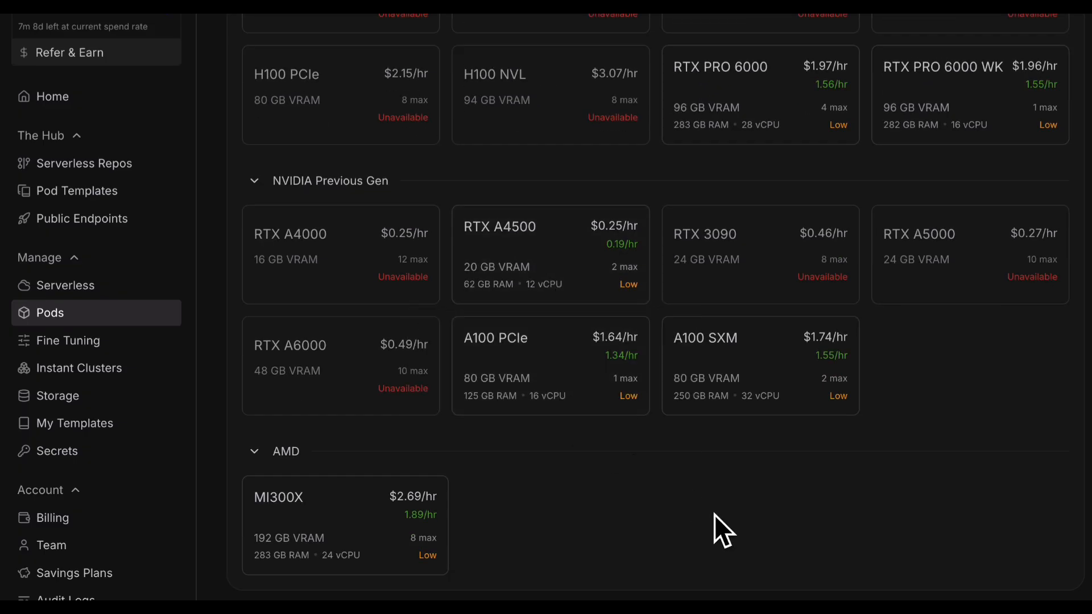
{"action": "mouse_move", "coordinate": [540, 374]}
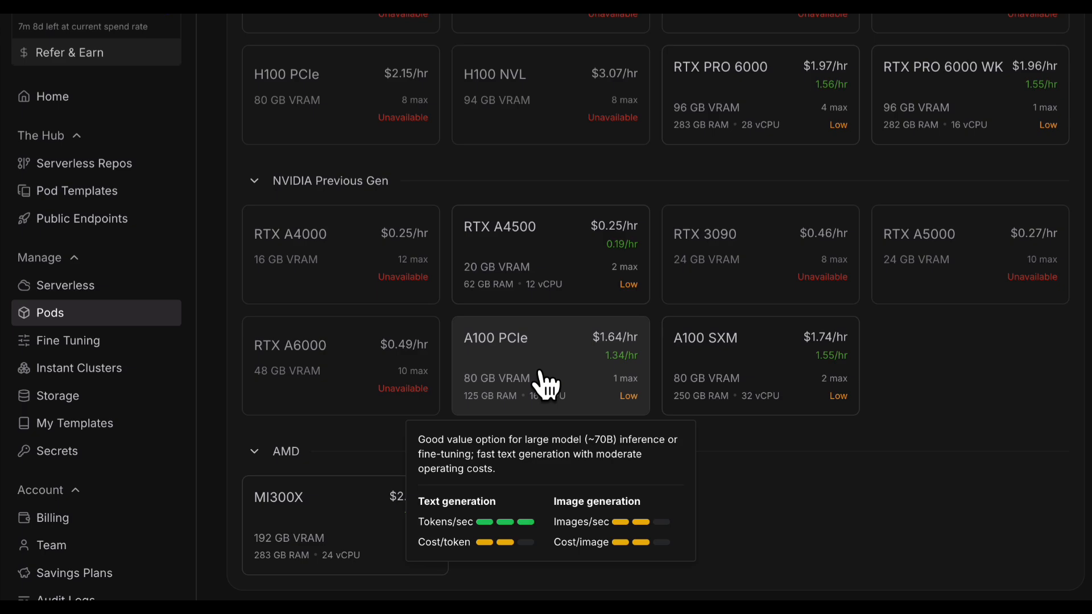
{"action": "left_click", "coordinate": [546, 386]}
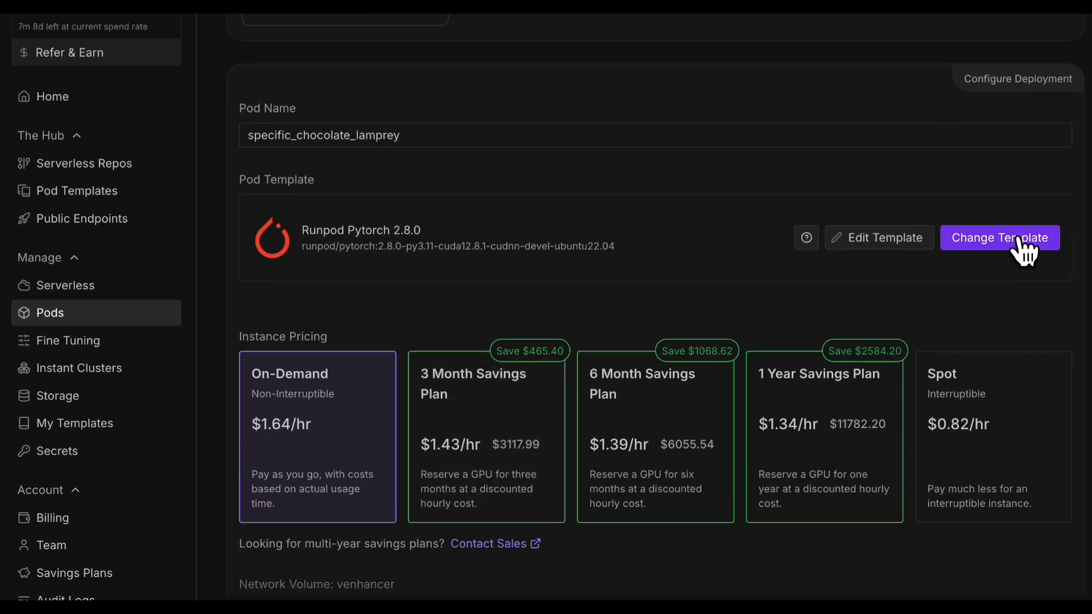
Switch the pod to the VEnhancer template, review its environment-variable overrides unchanged, and reach the summary
{"action": "left_click", "coordinate": [1029, 246]}
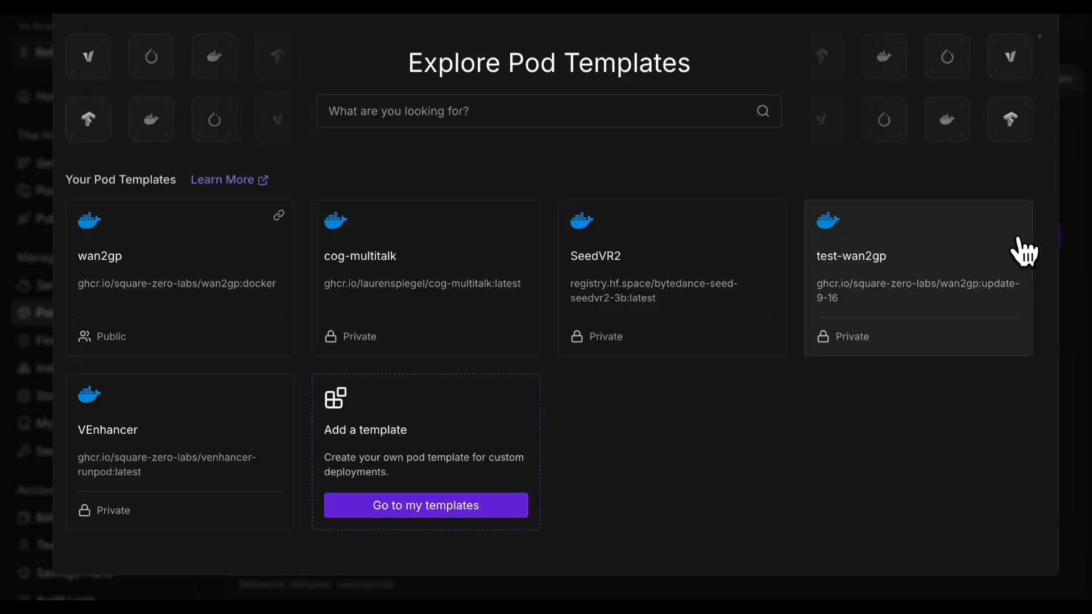
{"action": "left_click", "coordinate": [199, 421]}
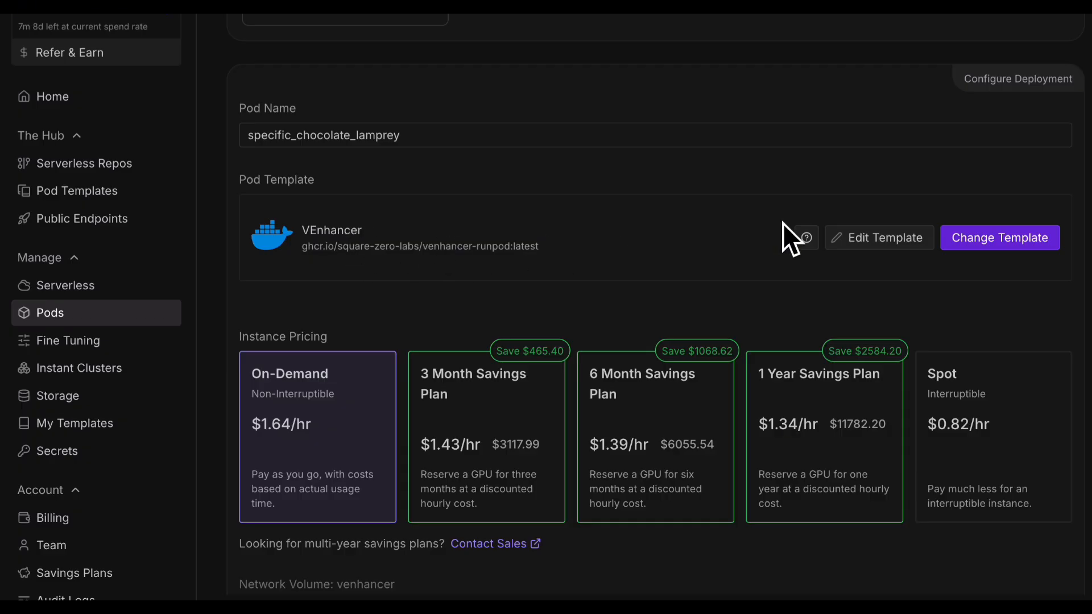
{"action": "left_click", "coordinate": [849, 239]}
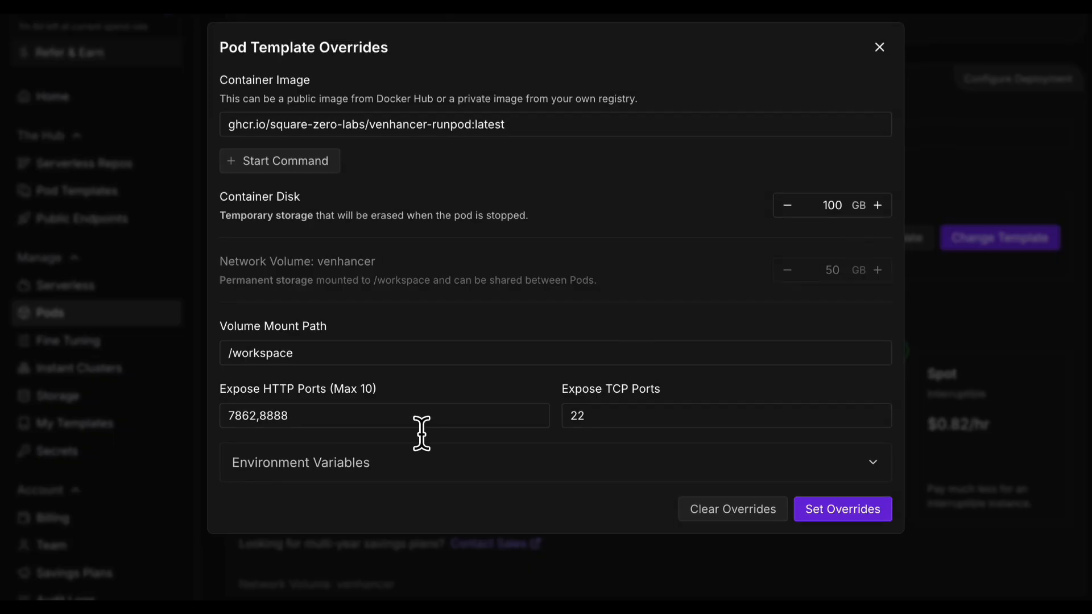
{"action": "left_click", "coordinate": [356, 462]}
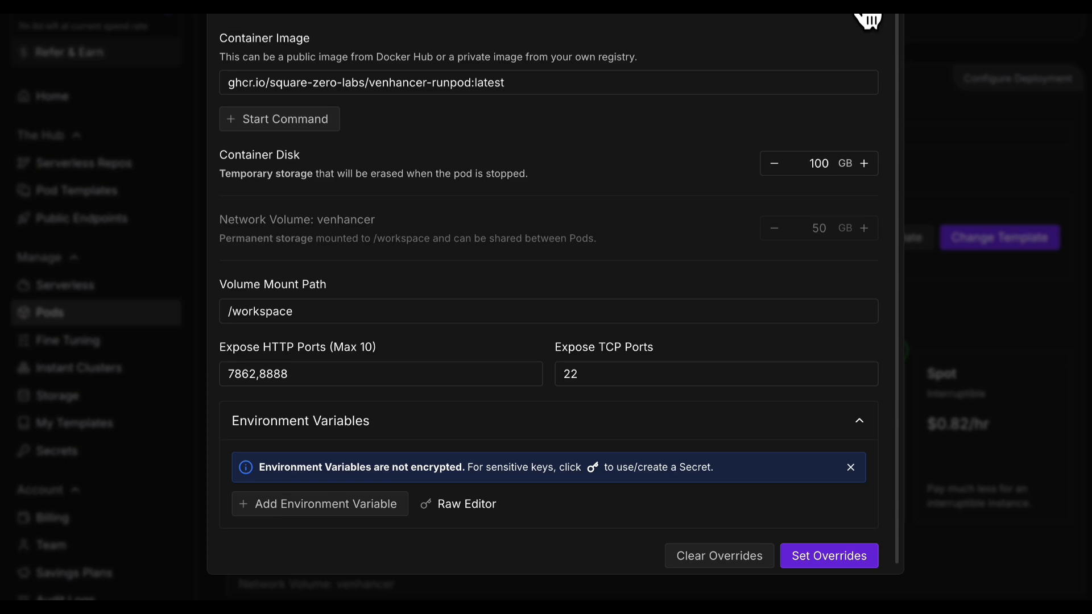
{"action": "left_click", "coordinate": [868, 17]}
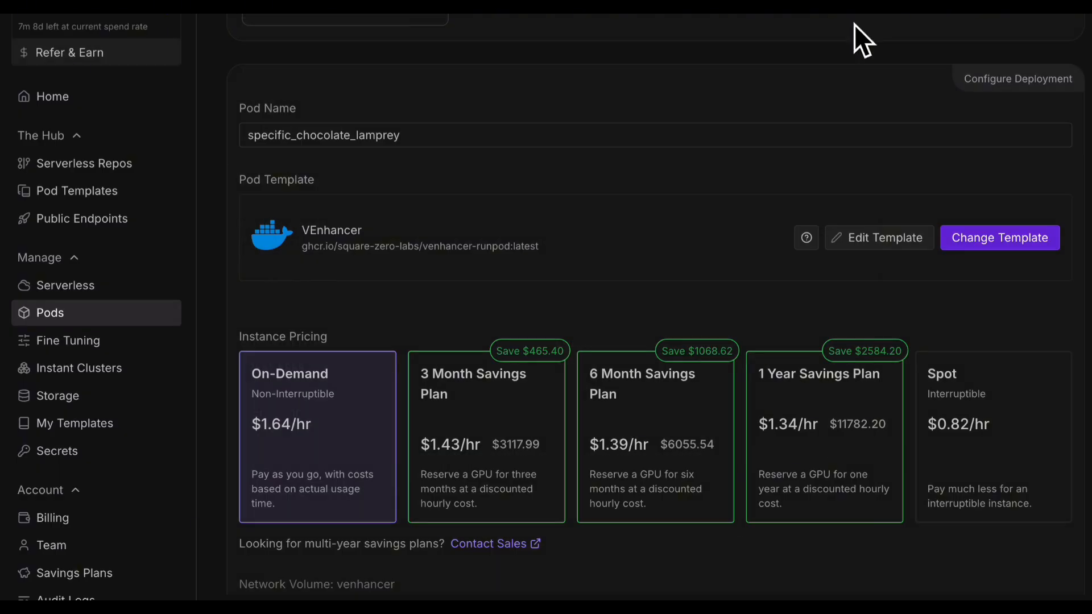
{"action": "scroll", "coordinate": [592, 361], "scroll_direction": "down", "scroll_amount": 2}
{"action": "scroll", "coordinate": [591, 358], "scroll_direction": "down", "scroll_amount": 4}
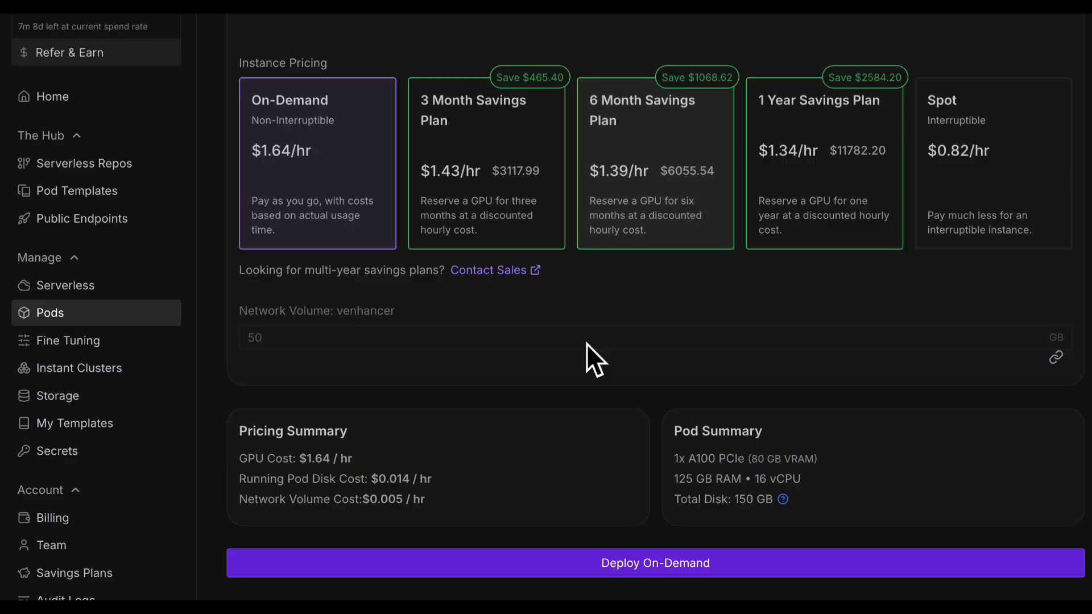
Deploy the A100 pod on demand and read through the VEnhancer template readme
{"action": "left_click", "coordinate": [561, 554]}
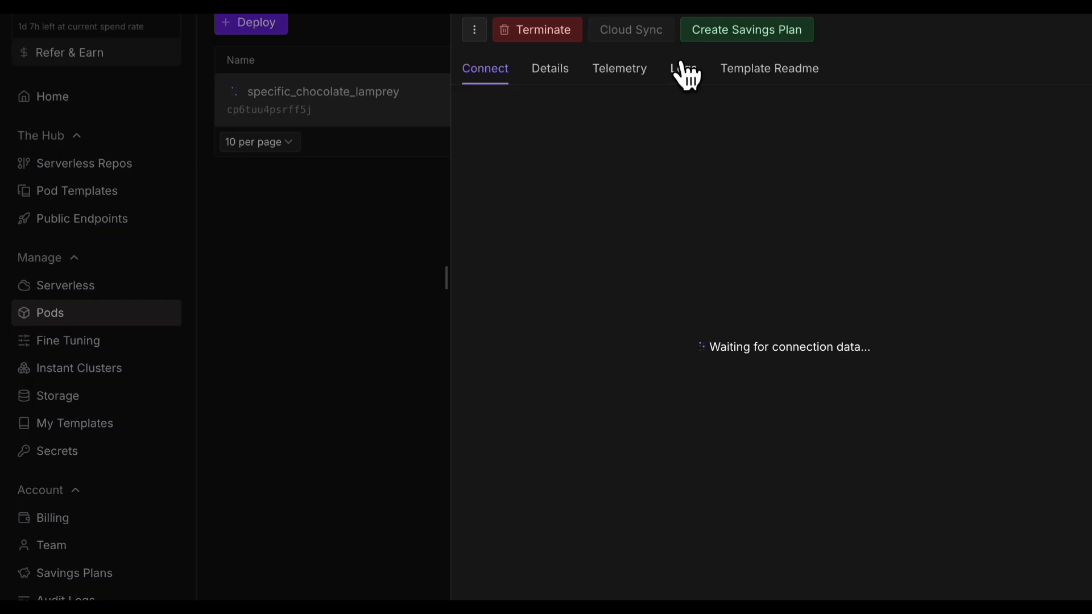
{"action": "left_click", "coordinate": [683, 69]}
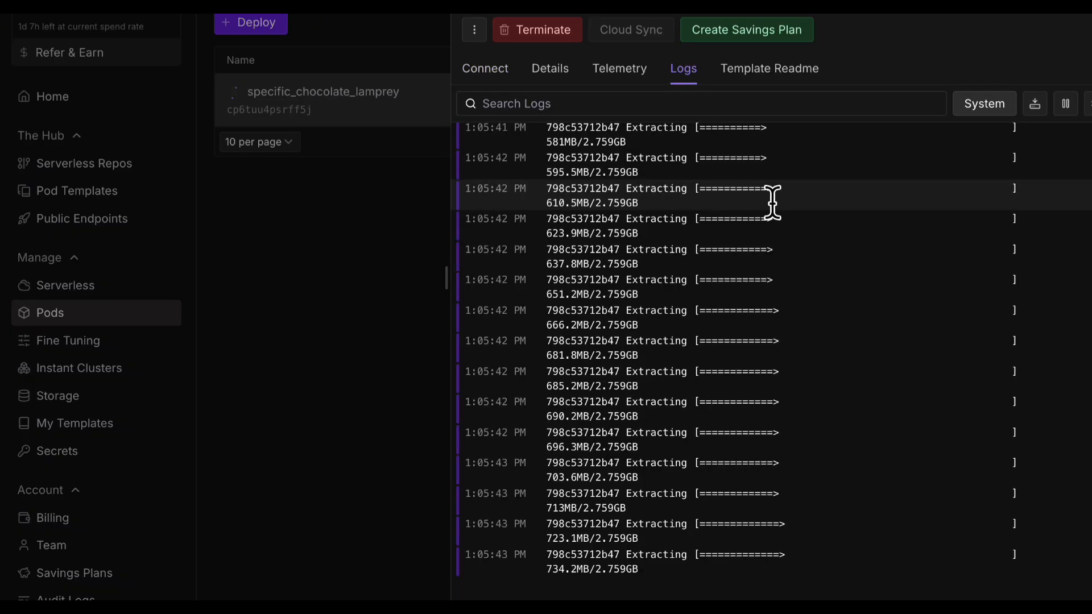
{"action": "left_click", "coordinate": [757, 80]}
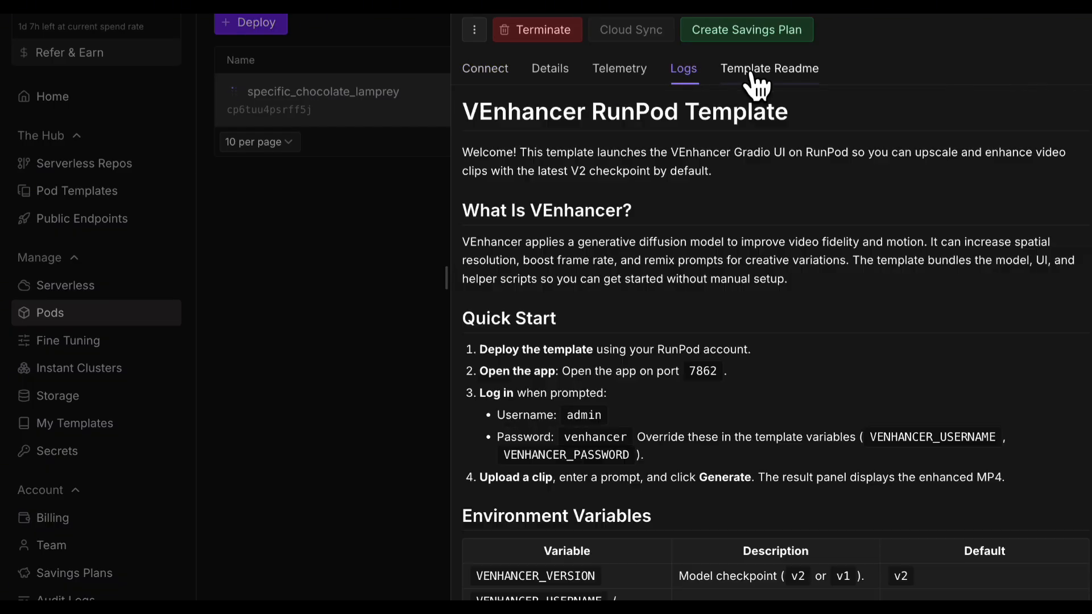
{"action": "scroll", "coordinate": [782, 250], "scroll_direction": "down", "scroll_amount": 3}
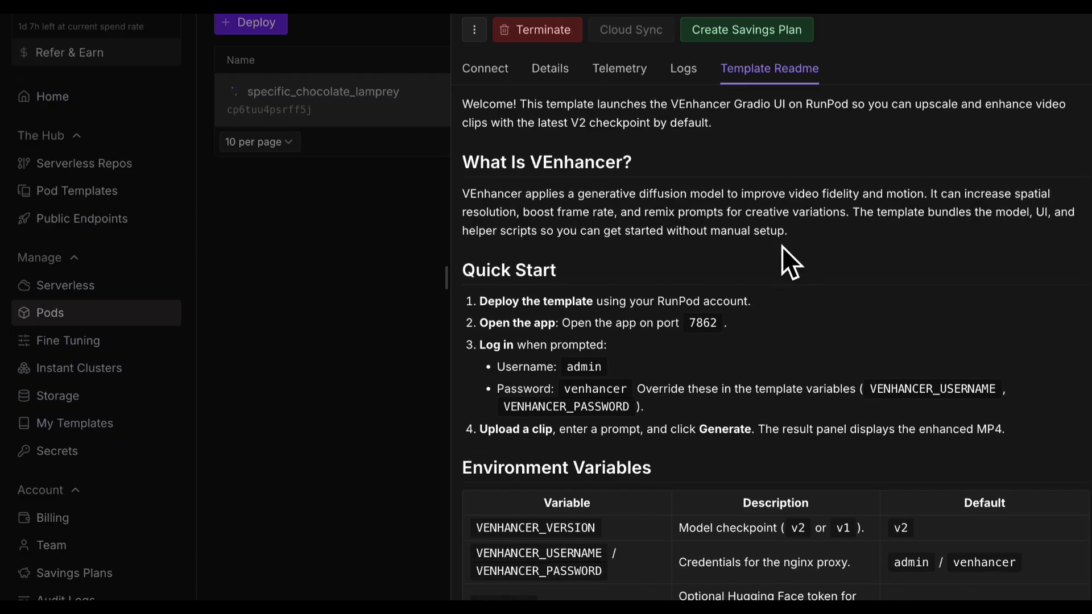
{"action": "scroll", "coordinate": [782, 247], "scroll_direction": "down", "scroll_amount": 3}
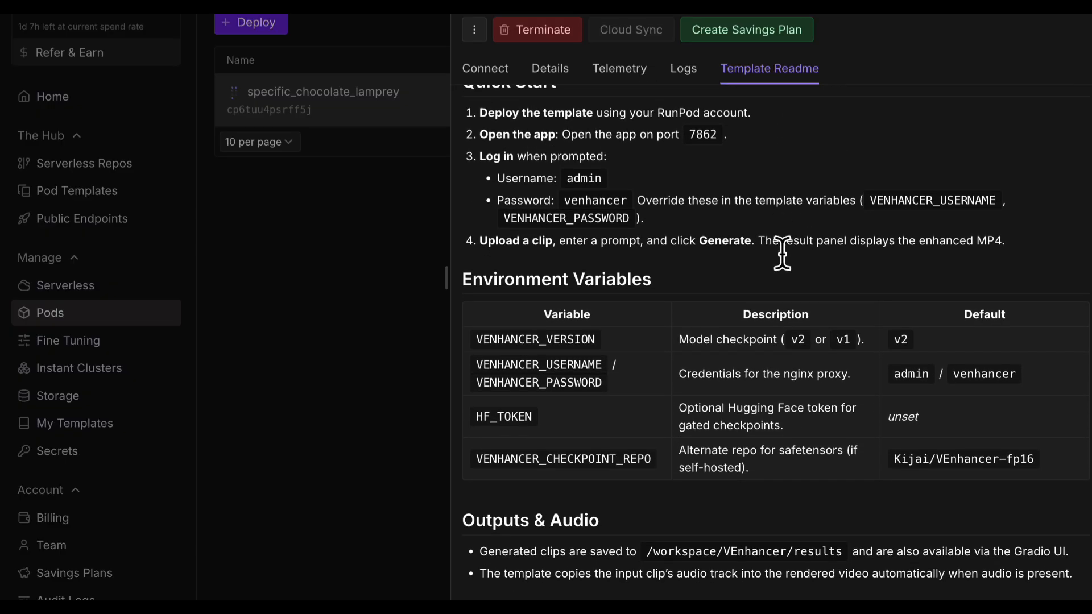
{"action": "scroll", "coordinate": [782, 247], "scroll_direction": "down", "scroll_amount": 1}
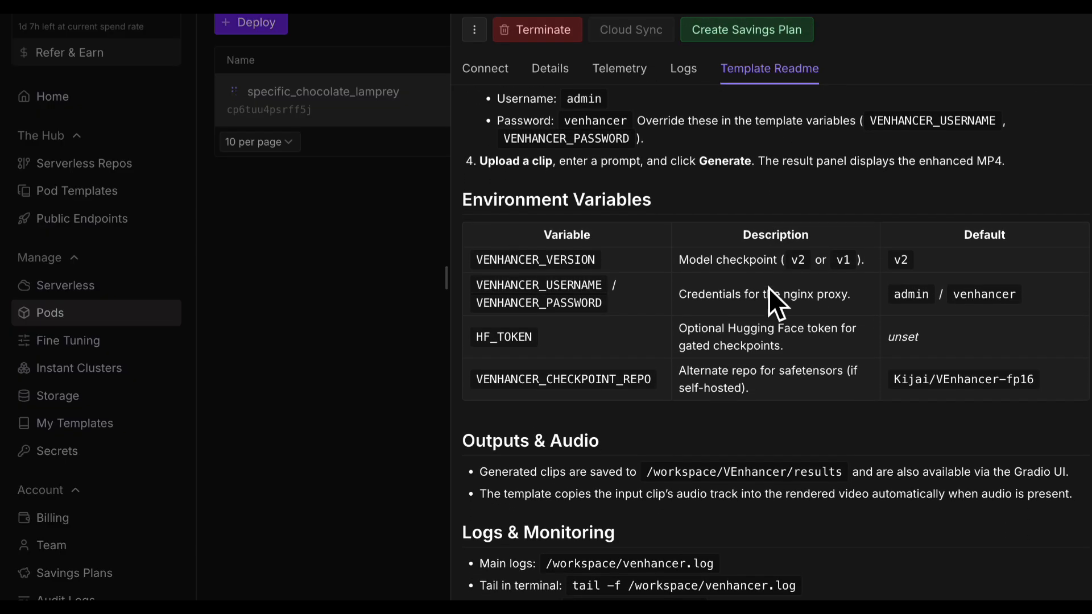
{"action": "scroll", "coordinate": [736, 316], "scroll_direction": "down", "scroll_amount": 1}
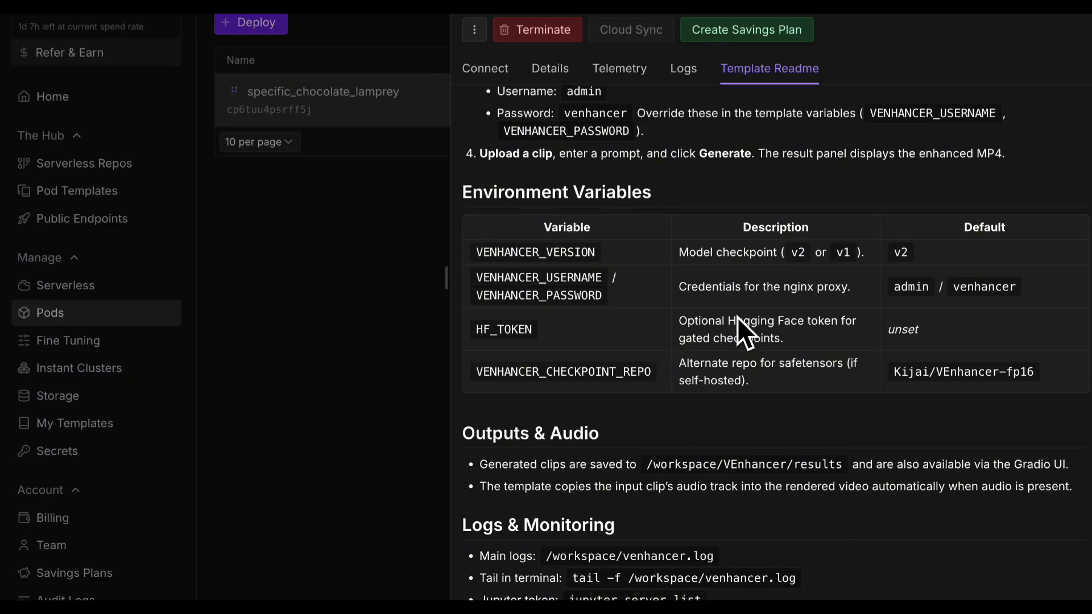
{"action": "scroll", "coordinate": [737, 317], "scroll_direction": "down", "scroll_amount": 2}
Check the container's startup logs, then bring up the pod's connection options
{"action": "left_click", "coordinate": [684, 77]}
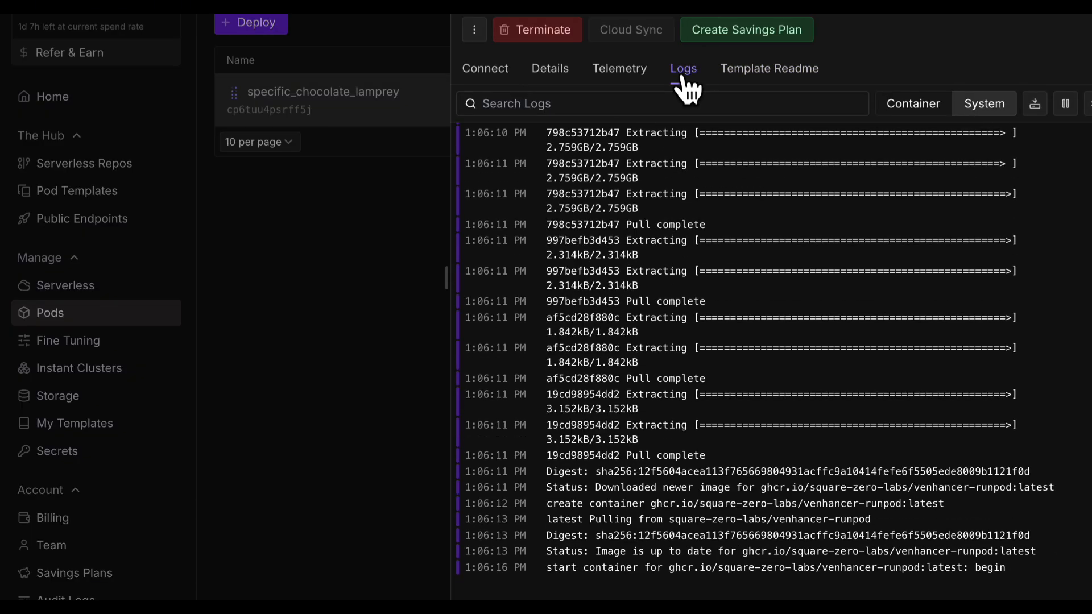
{"action": "left_click", "coordinate": [910, 105]}
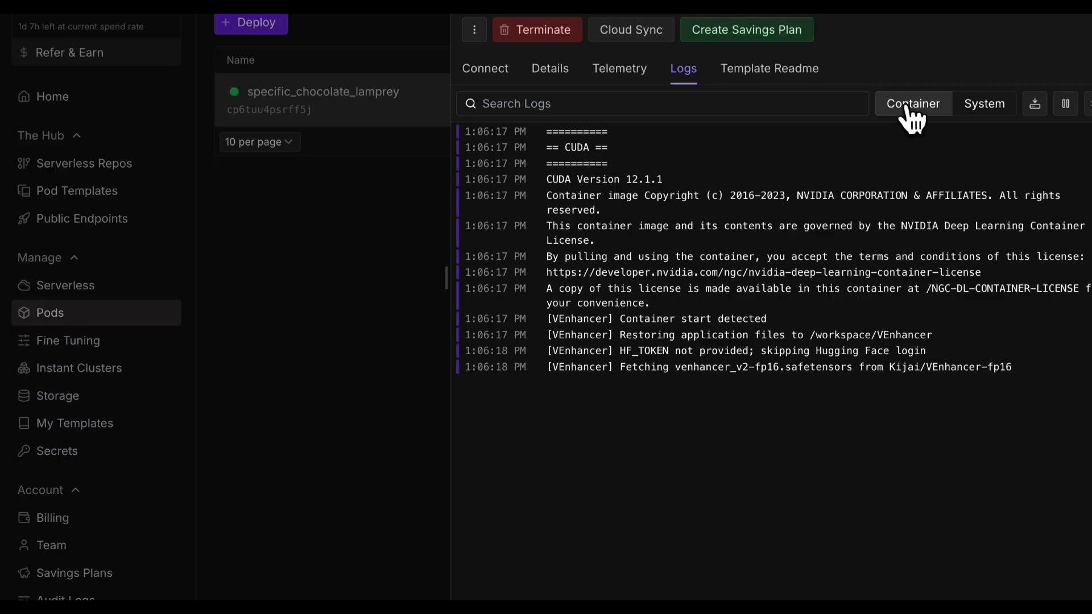
{"action": "left_click", "coordinate": [482, 70]}
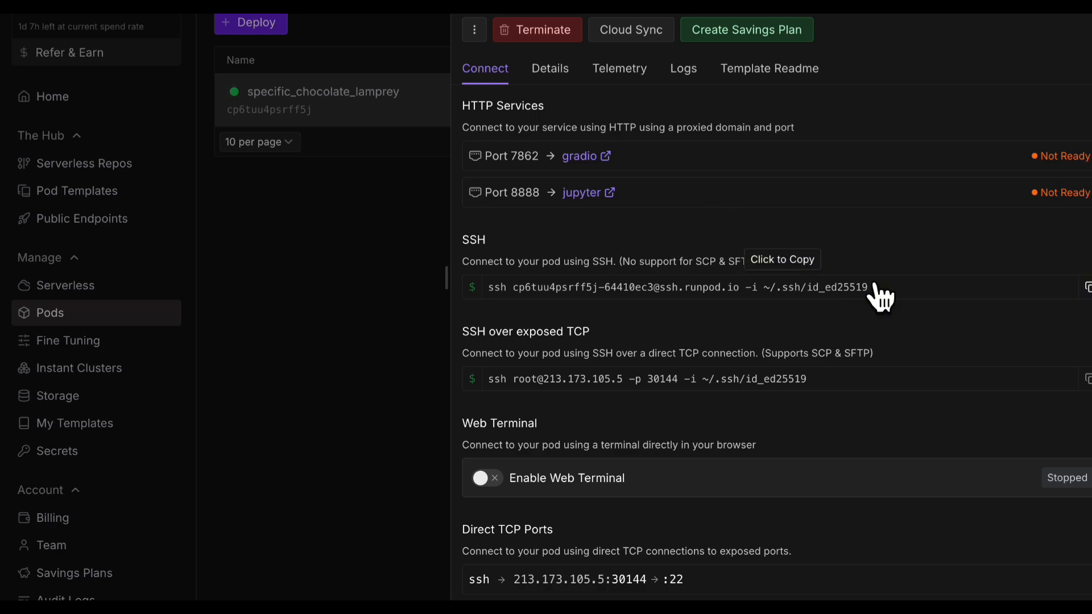
SSH into the pod with the copied command, list the root and move into workspace/
{"action": "left_click", "coordinate": [1083, 289]}
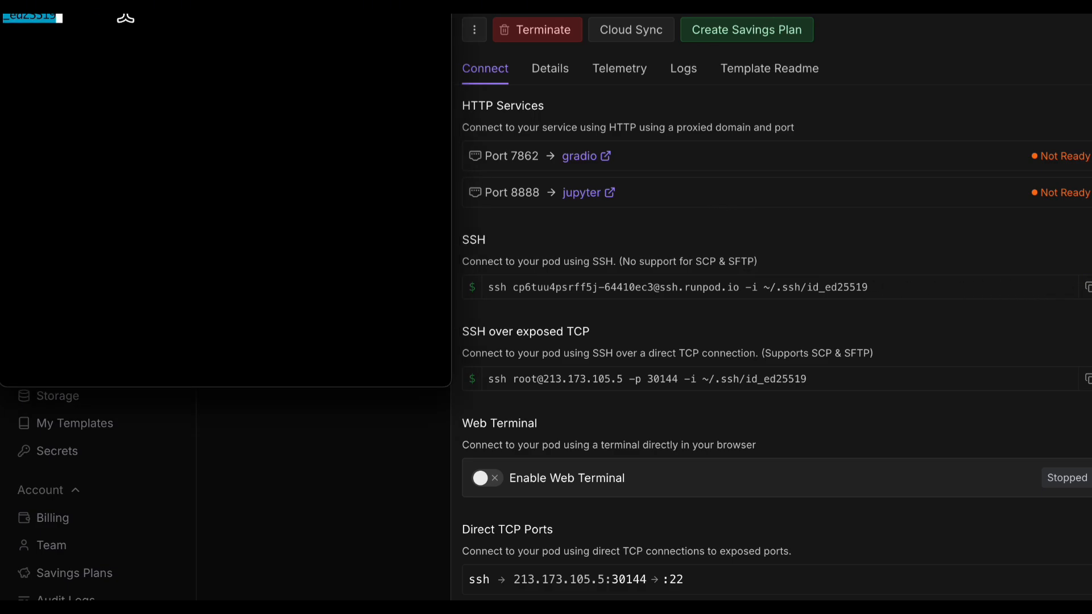
{"action": "key", "text": "Return"}
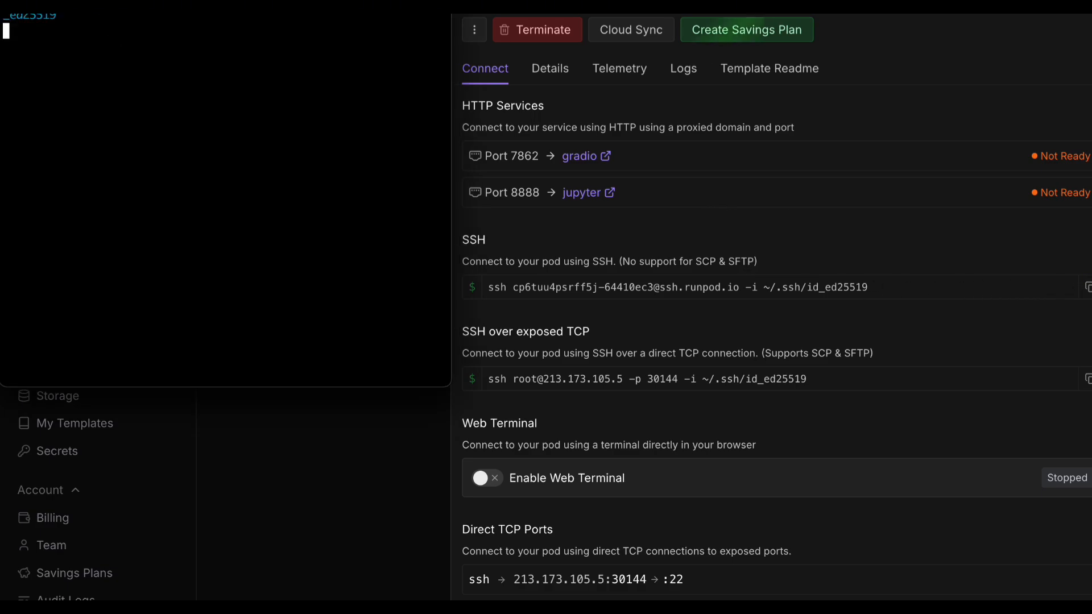
{"action": "type", "text": "ls"}
{"action": "key", "text": "Return"}
{"action": "type", "text": "cd workspace/"}
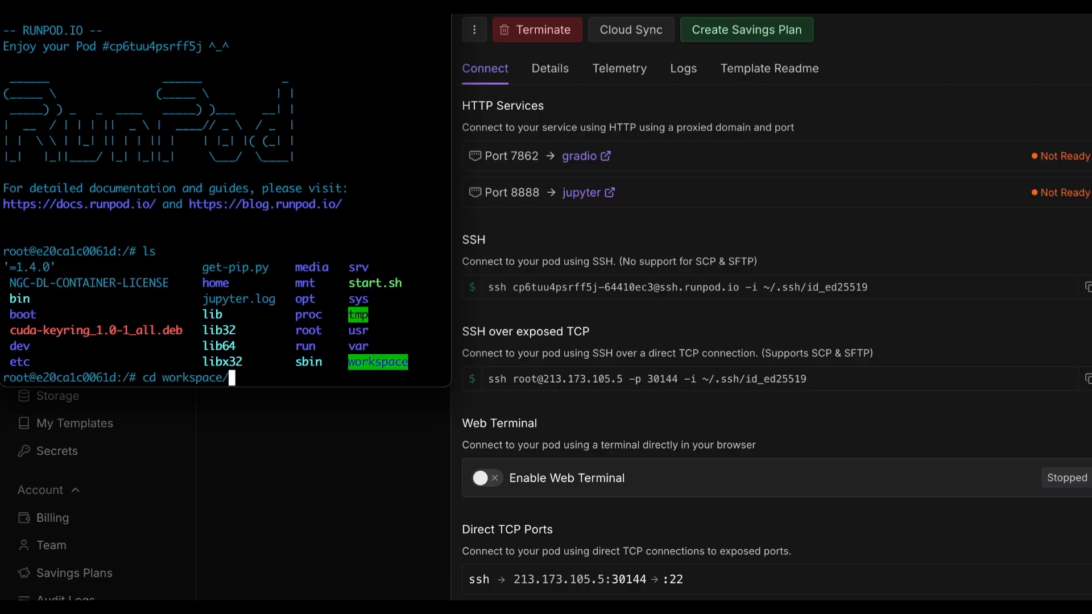
{"action": "key", "text": "Return"}
List the workspace and follow venhancer.log live with tail -f
{"action": "type", "text": "l"}
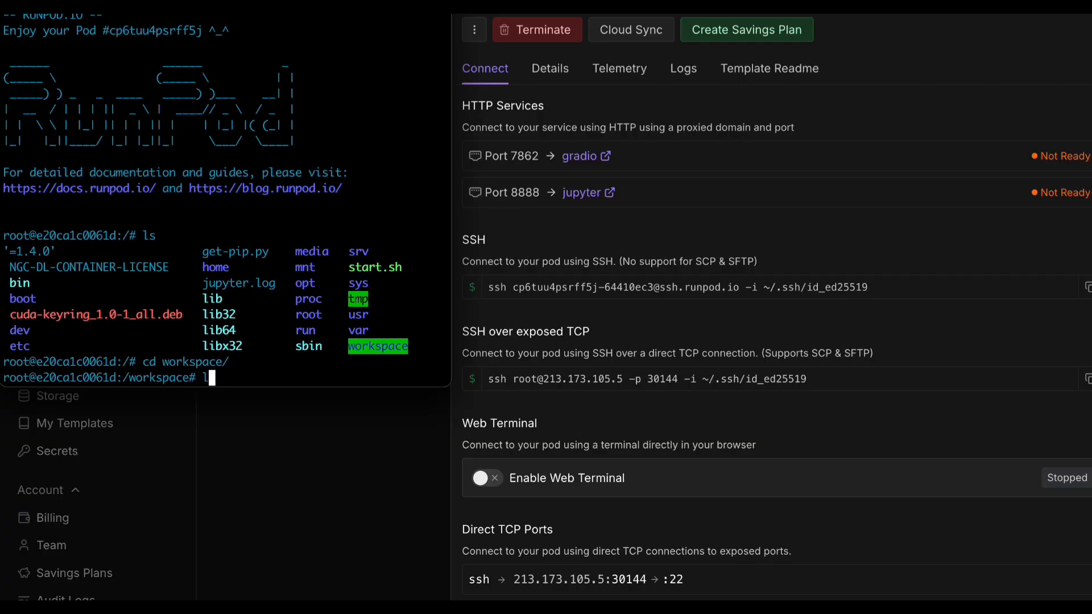
{"action": "type", "text": "s"}
{"action": "key", "text": "Return"}
{"action": "type", "text": "tail -f venhancer.log"}
{"action": "key", "text": "Tab"}
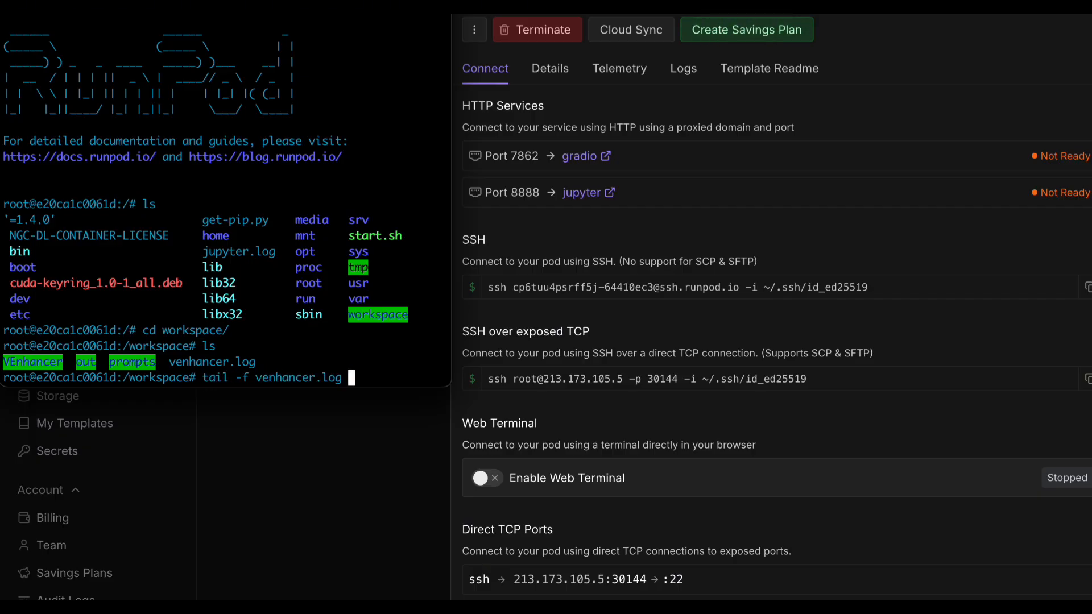
{"action": "key", "text": "Return"}
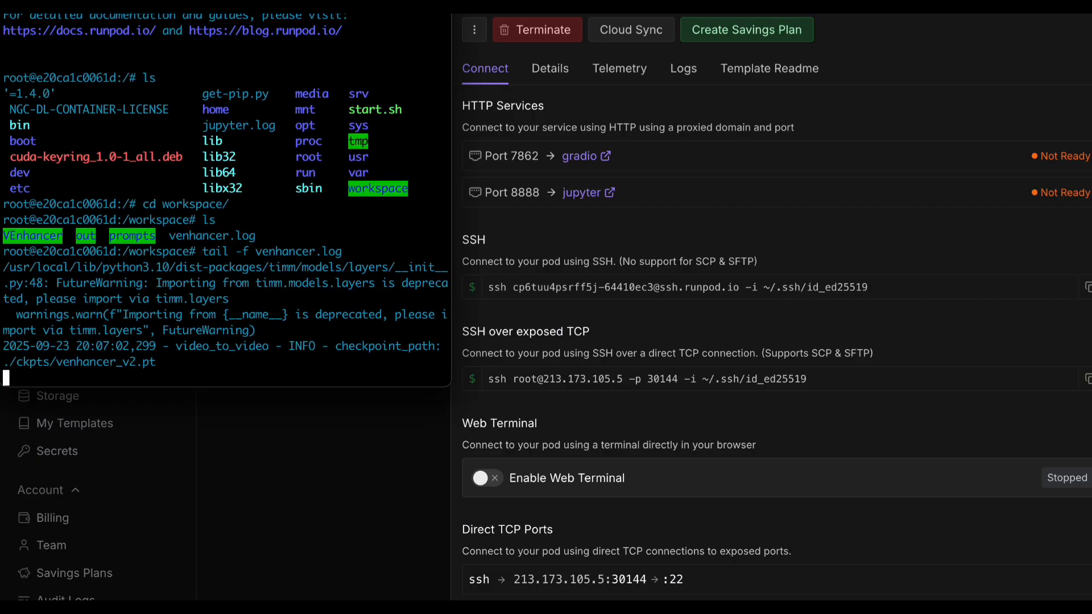
{"action": "left_click", "coordinate": [603, 159]}
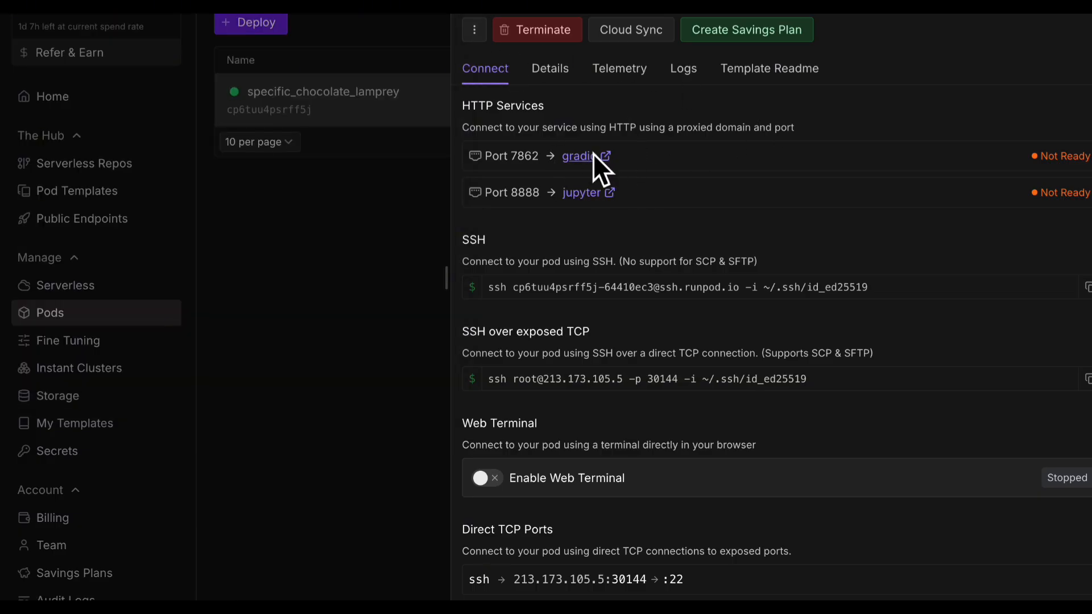
Open the gradio service on port 7862 and sign in with the template's username and password
{"action": "left_click", "coordinate": [592, 154]}
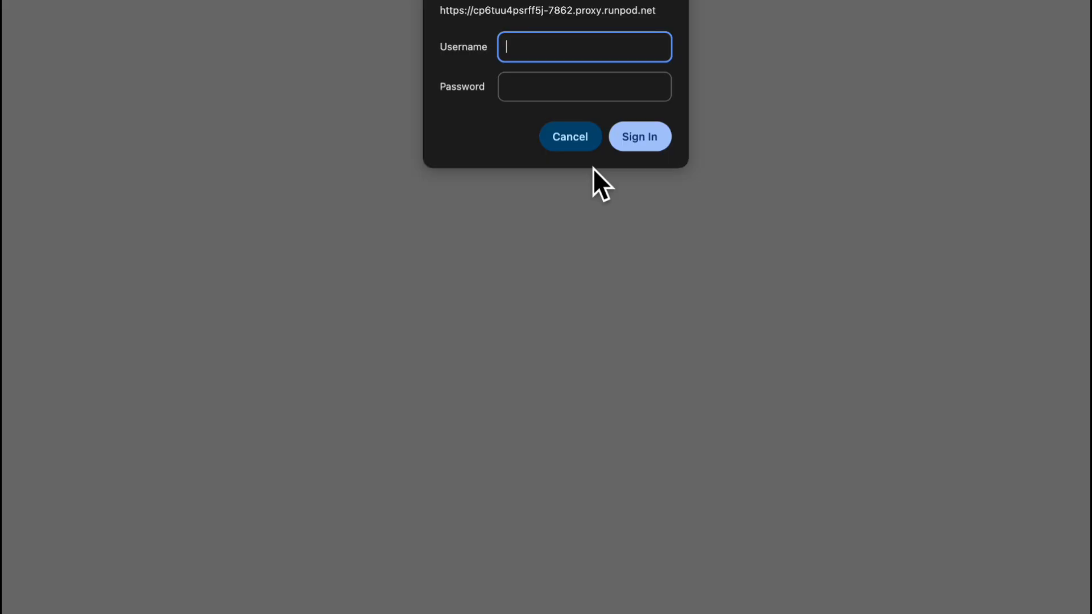
{"action": "type", "text": "admin"}
{"action": "key", "text": "Tab"}
{"action": "type", "text": "*********"}
{"action": "left_click", "coordinate": [657, 139]}
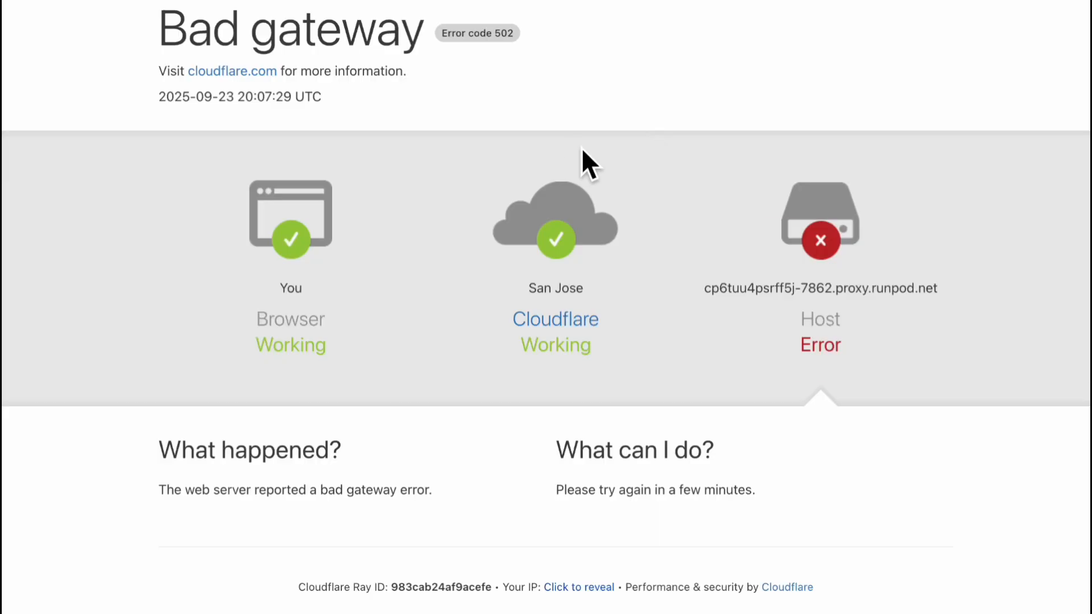
Confirm in the log that Gradio is running on its local URL, then reload the browser page
{"action": "key", "text": "super+Tab"}
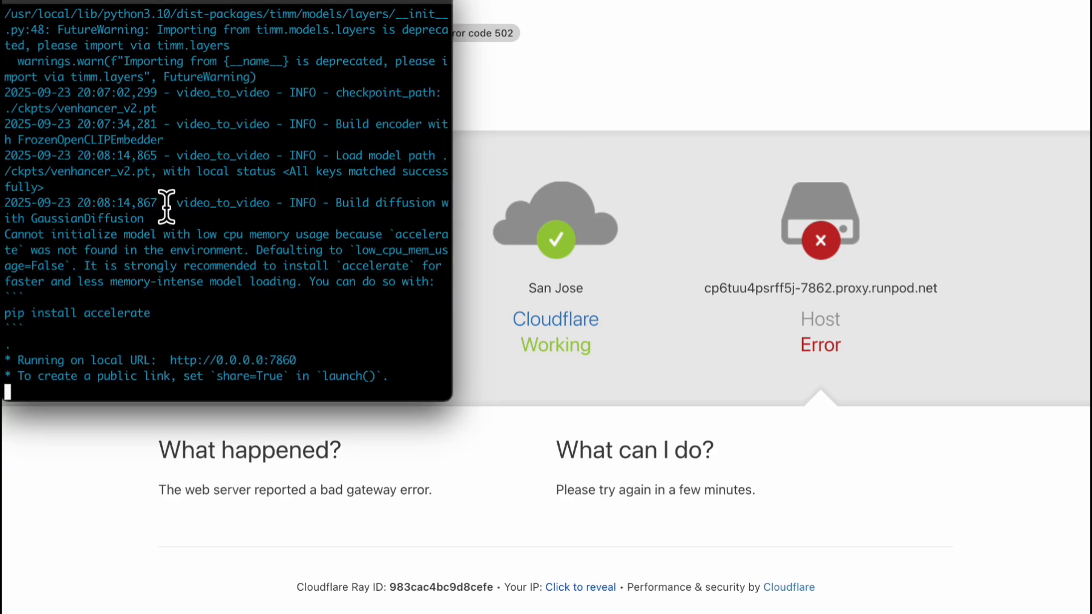
{"action": "left_click", "coordinate": [24, 371]}
{"action": "left_click_drag", "start_coordinate": [24, 371], "coordinate": [303, 375]}
{"action": "left_click", "coordinate": [286, 330]}
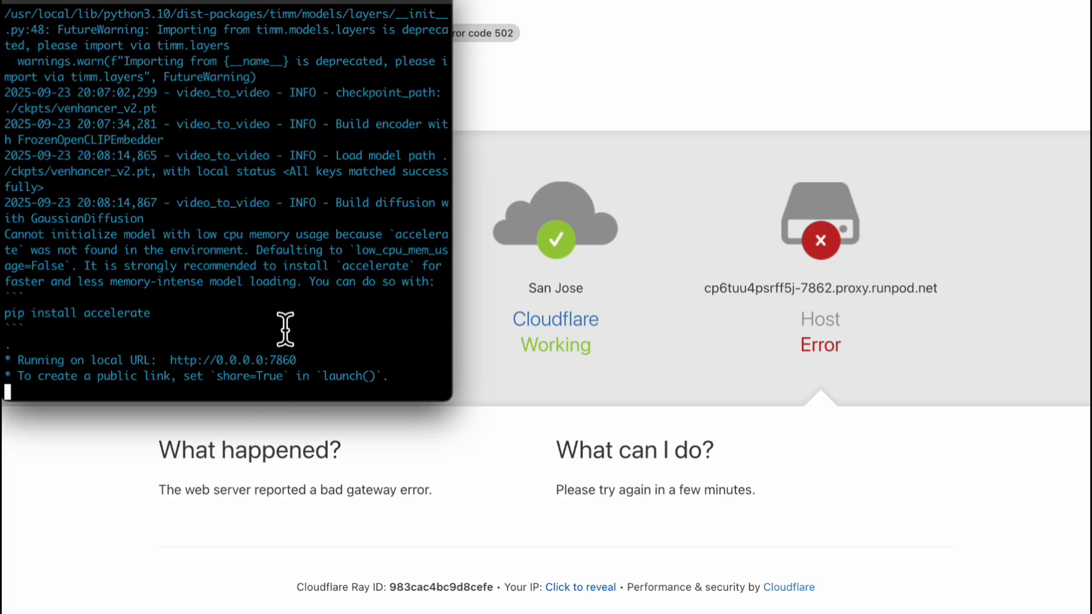
{"action": "left_click", "coordinate": [492, 114]}
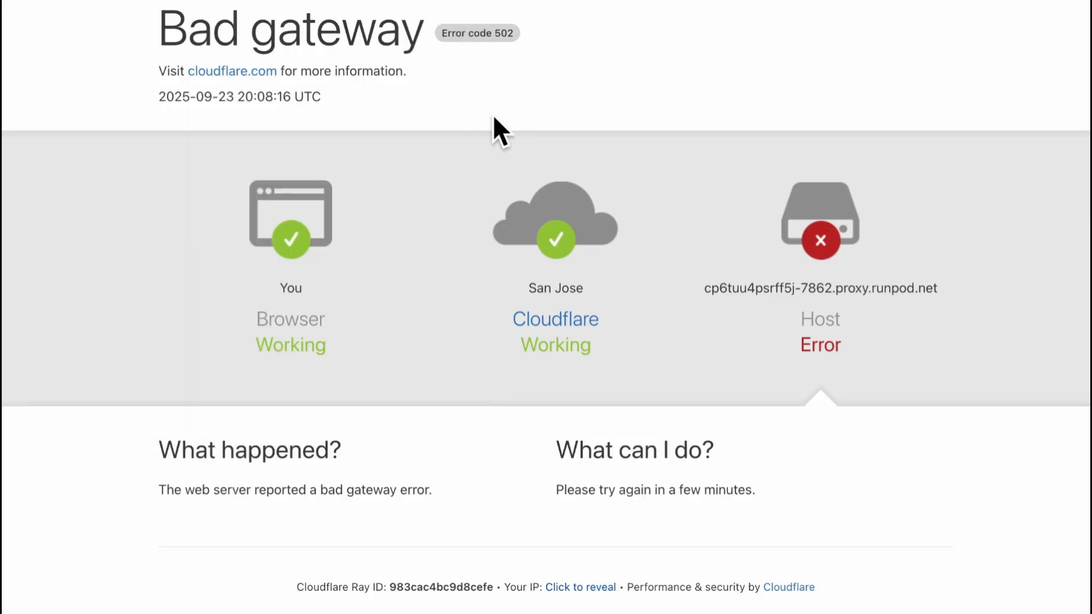
{"action": "key", "text": "super+r"}
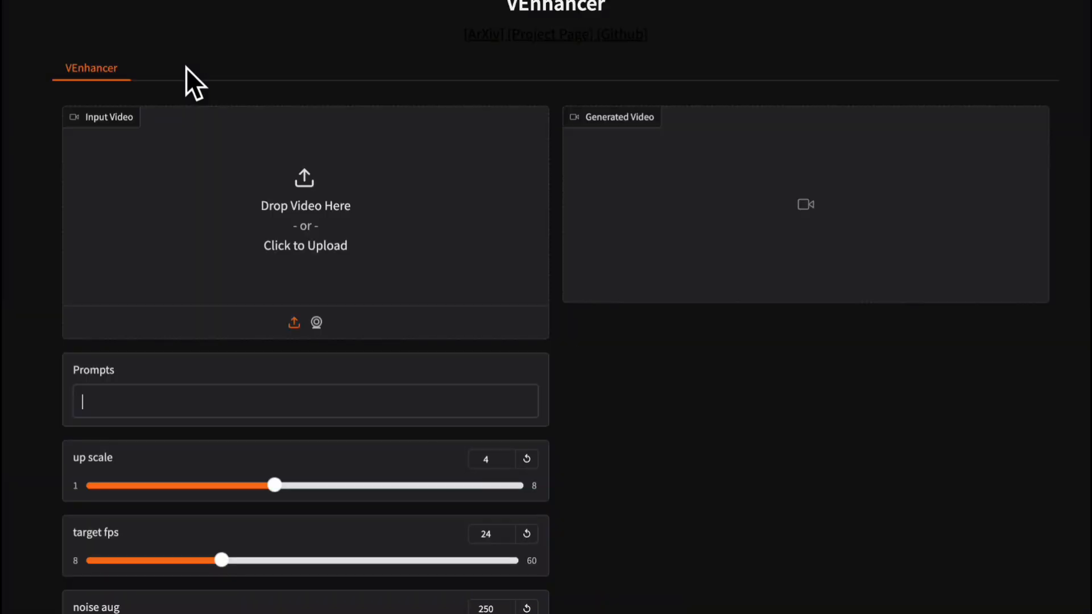
Load the husky clip as the input video and enter the prompt 'The dogs are singing.'
{"action": "left_click", "coordinate": [82, 402]}
{"action": "left_click_drag", "start_coordinate": [1088, 99], "coordinate": [264, 186]}
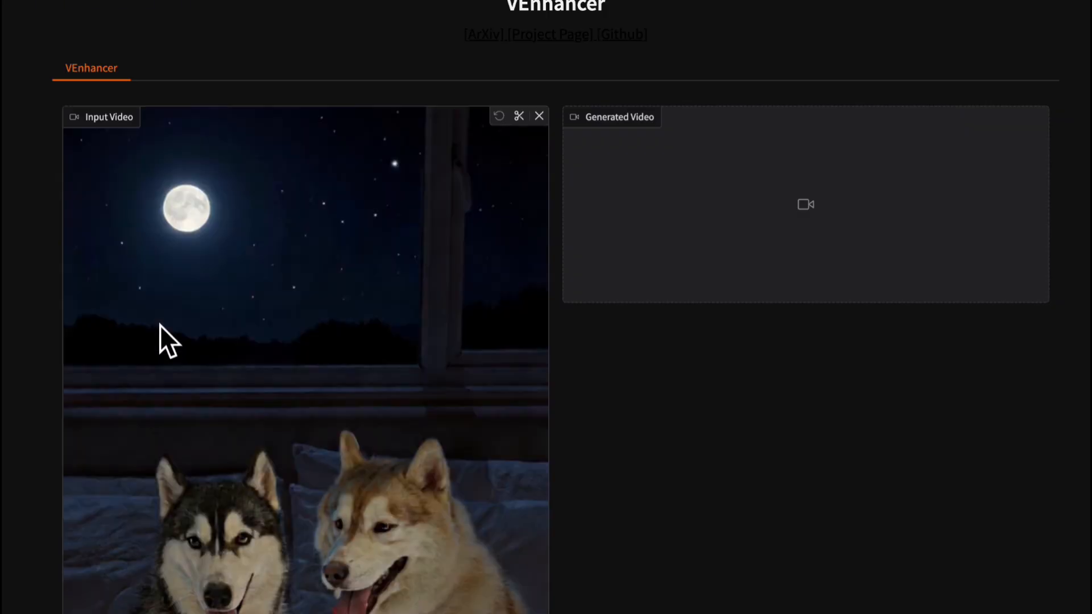
{"action": "scroll", "coordinate": [161, 336], "scroll_direction": "down", "scroll_amount": 10}
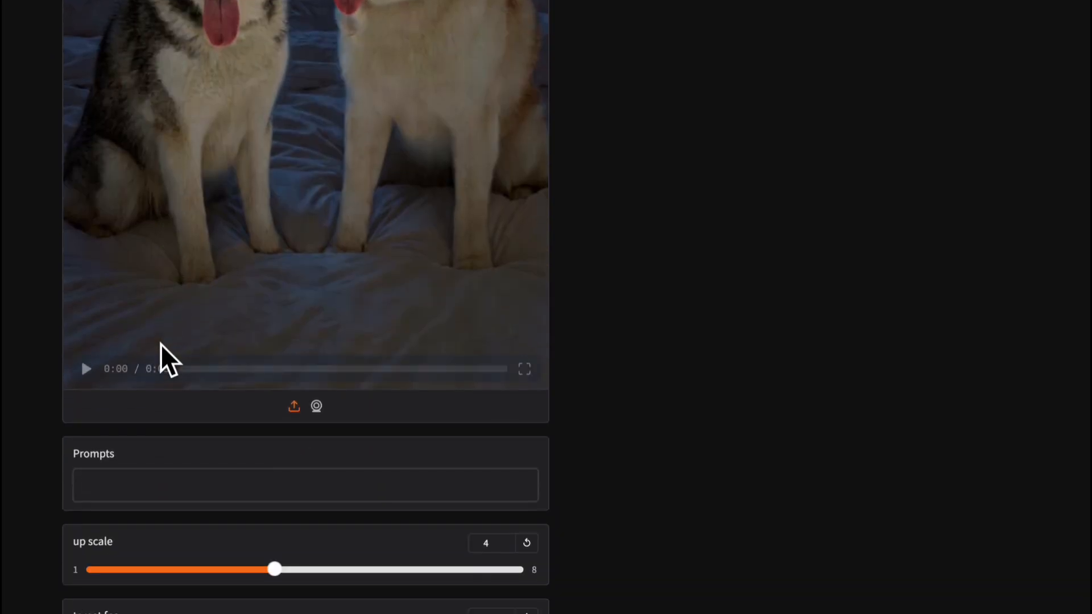
{"action": "left_click", "coordinate": [108, 483]}
{"action": "type", "text": "The dogs are singing."}
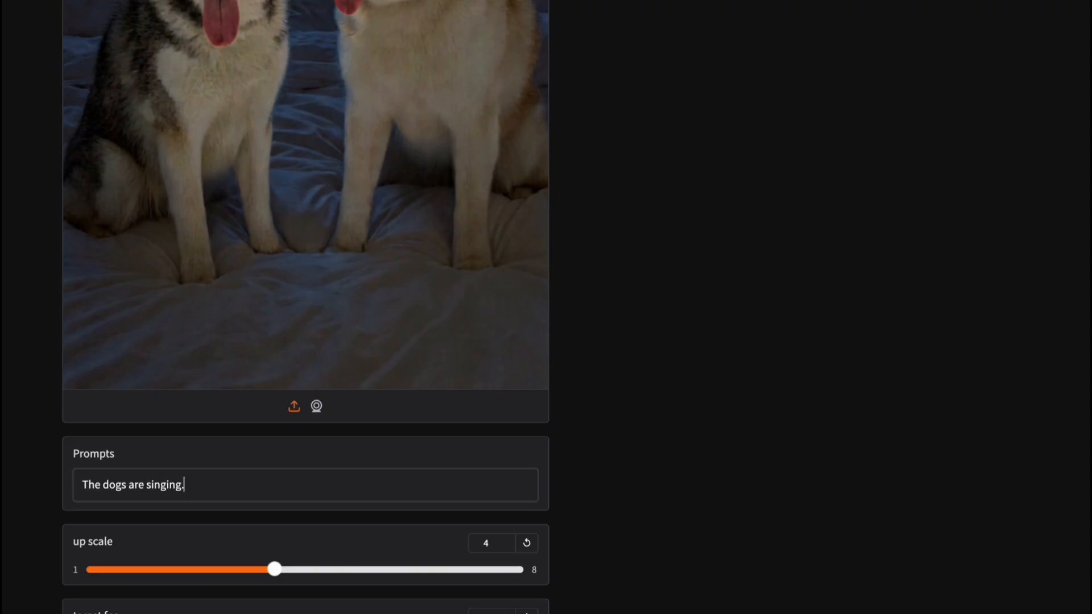
Set up scale 1 and target fps 25, keep noise aug 250, and start generating
{"action": "scroll", "coordinate": [273, 446], "scroll_direction": "down", "scroll_amount": 2}
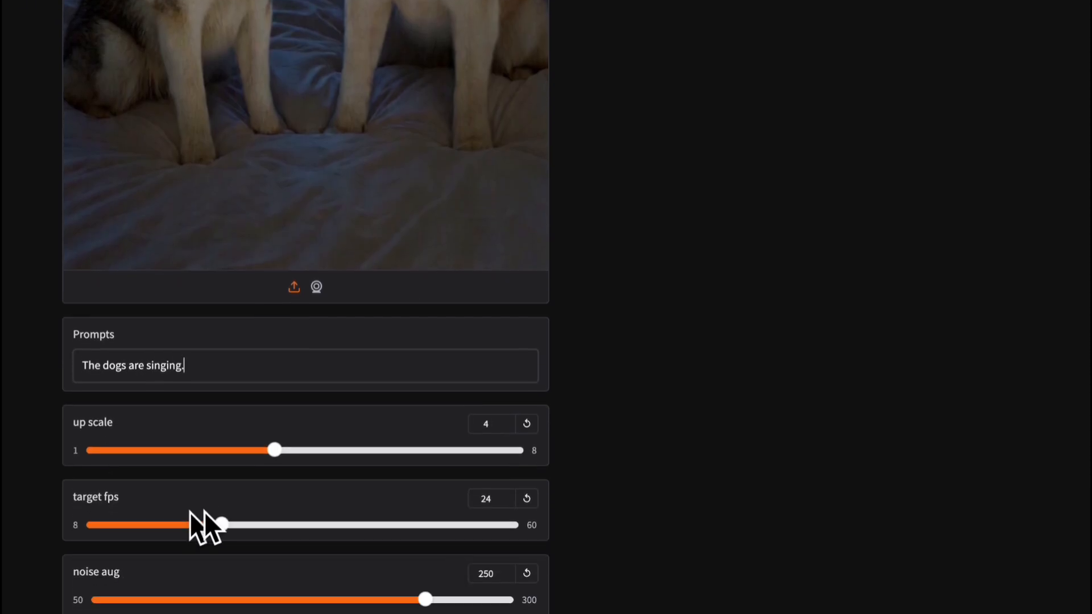
{"action": "left_click_drag", "start_coordinate": [275, 446], "coordinate": [48, 452]}
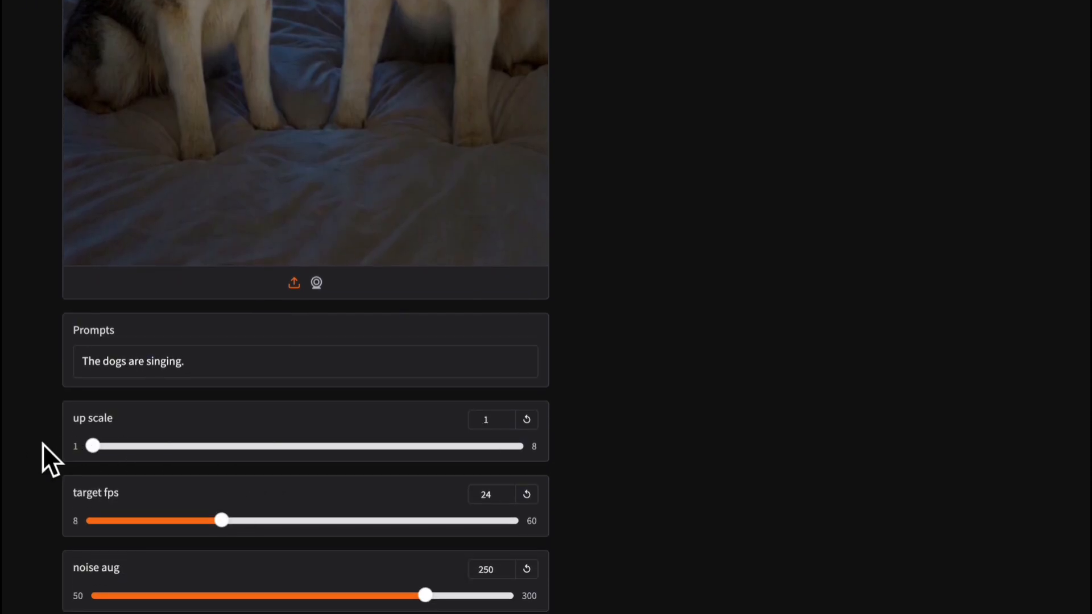
{"action": "scroll", "coordinate": [248, 479], "scroll_direction": "down", "scroll_amount": 1}
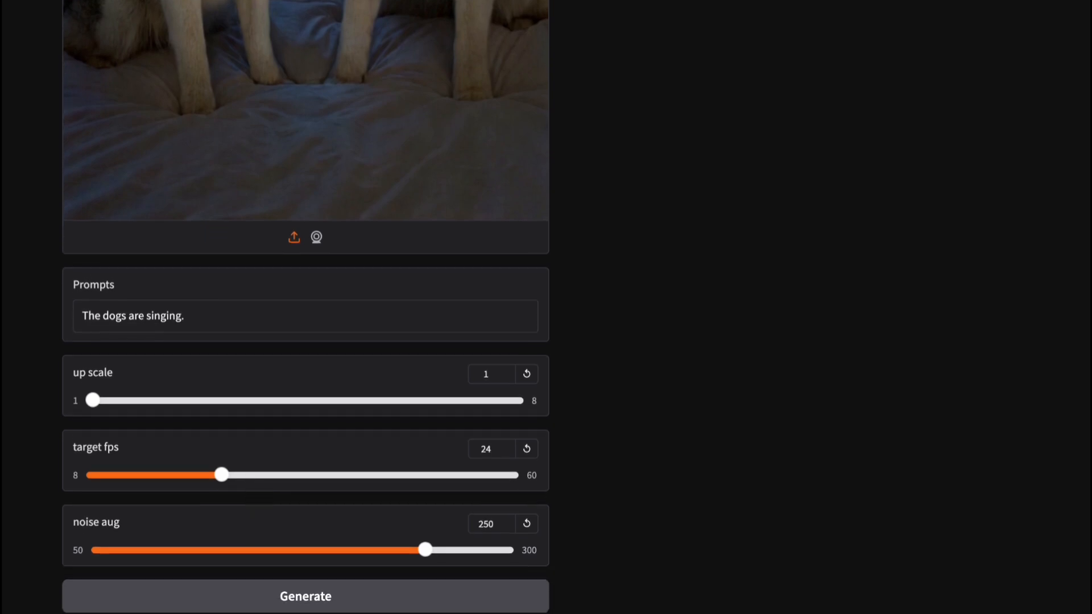
{"action": "left_click", "coordinate": [509, 449]}
{"action": "scroll", "coordinate": [407, 452], "scroll_direction": "down", "scroll_amount": 1}
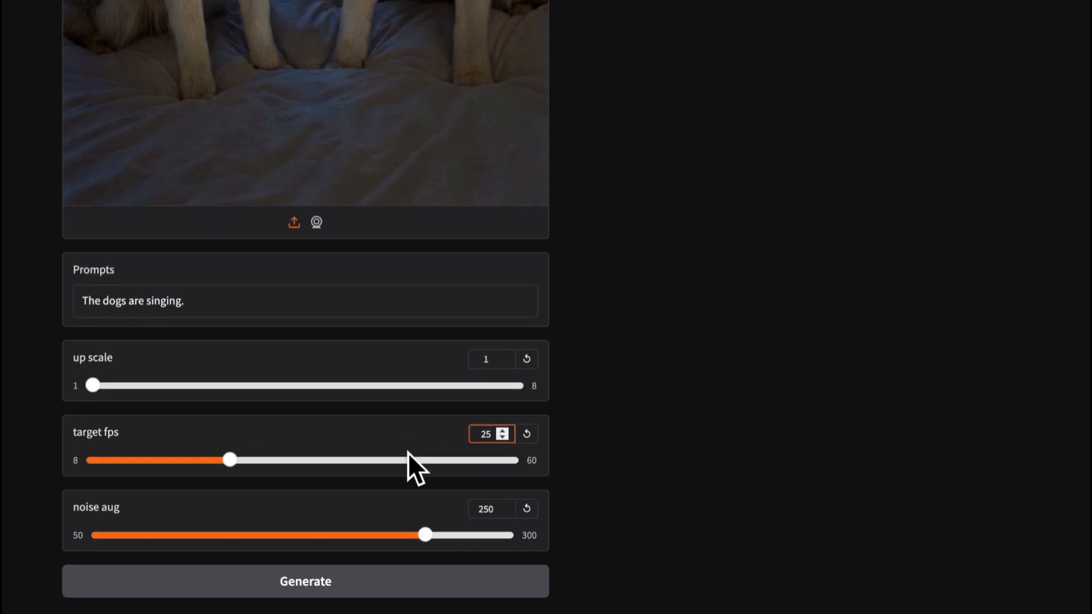
{"action": "scroll", "coordinate": [407, 453], "scroll_direction": "up", "scroll_amount": 1}
{"action": "scroll", "coordinate": [408, 452], "scroll_direction": "down", "scroll_amount": 2}
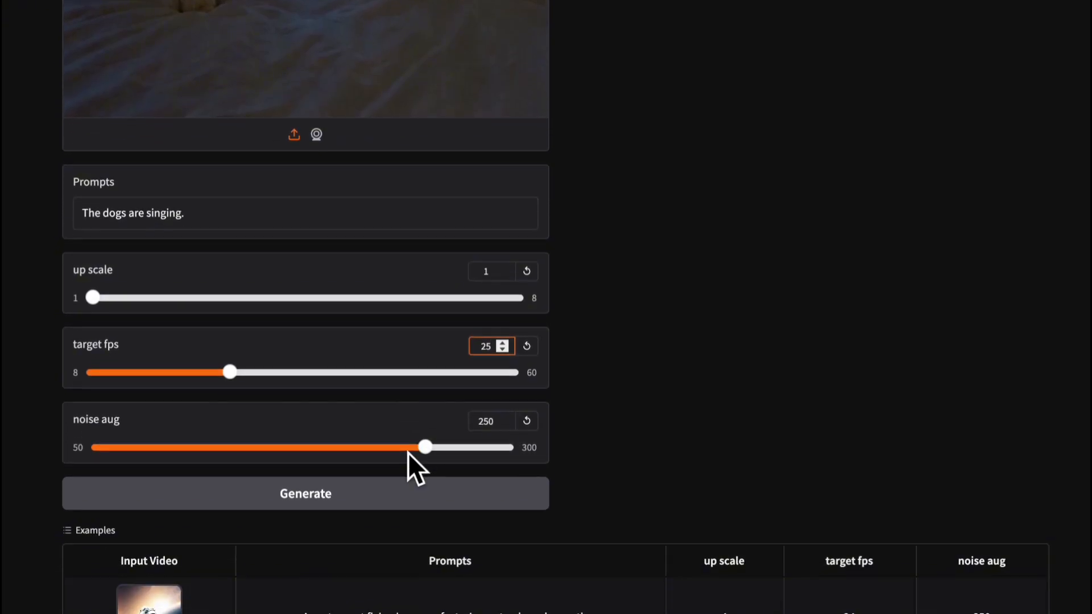
{"action": "scroll", "coordinate": [407, 453], "scroll_direction": "up", "scroll_amount": 1}
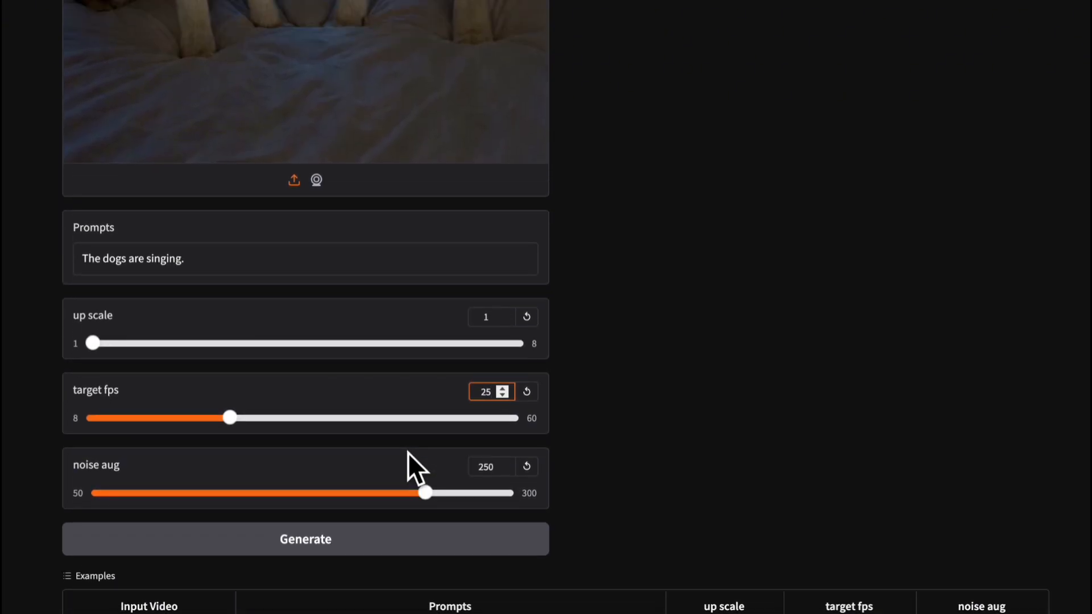
{"action": "left_click", "coordinate": [317, 537]}
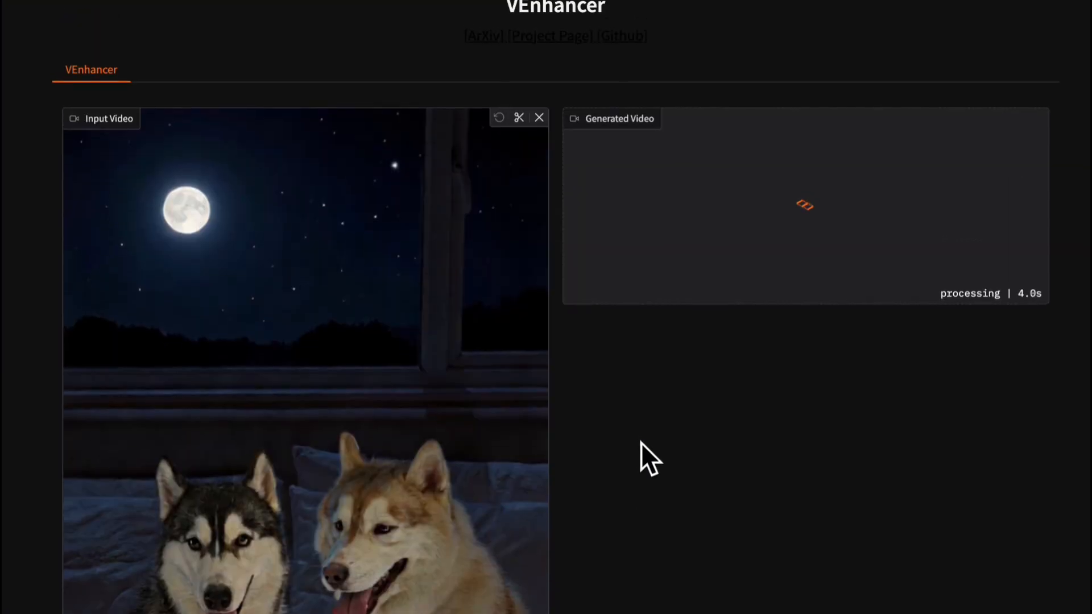
Watch the generation log in the terminal, then check pod telemetry showing the A100 at 100%
{"action": "key", "text": "super+Tab"}
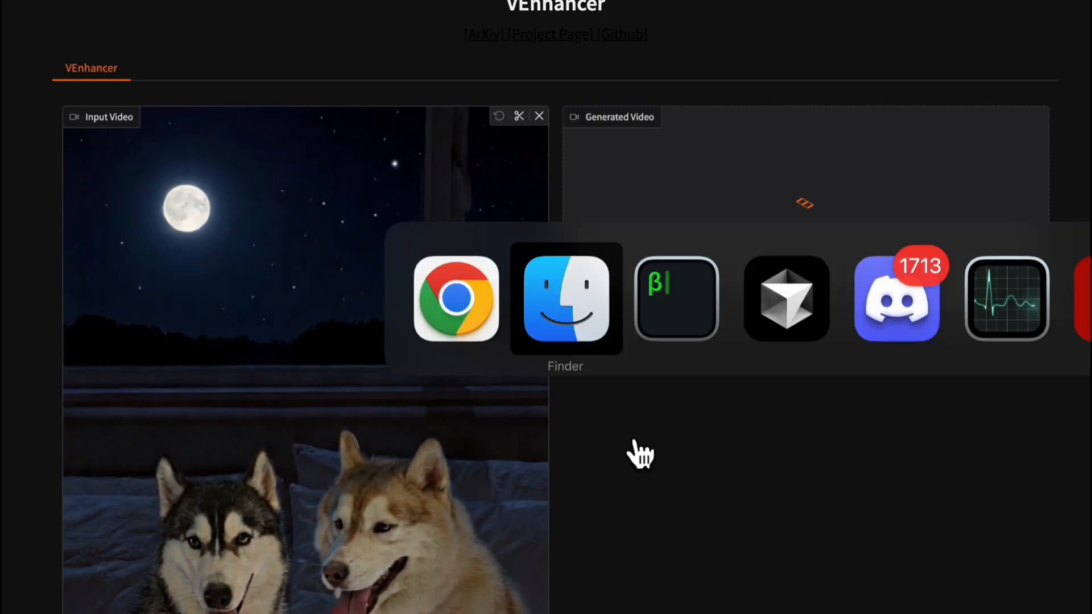
{"action": "key", "text": "super+Tab"}
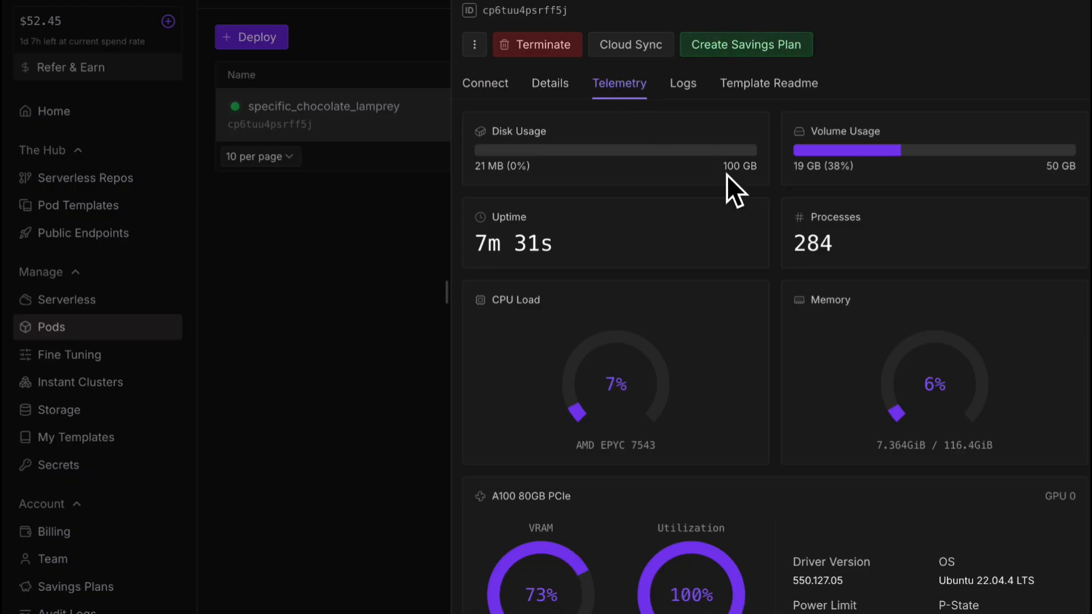
{"action": "scroll", "coordinate": [726, 175], "scroll_direction": "down", "scroll_amount": 1}
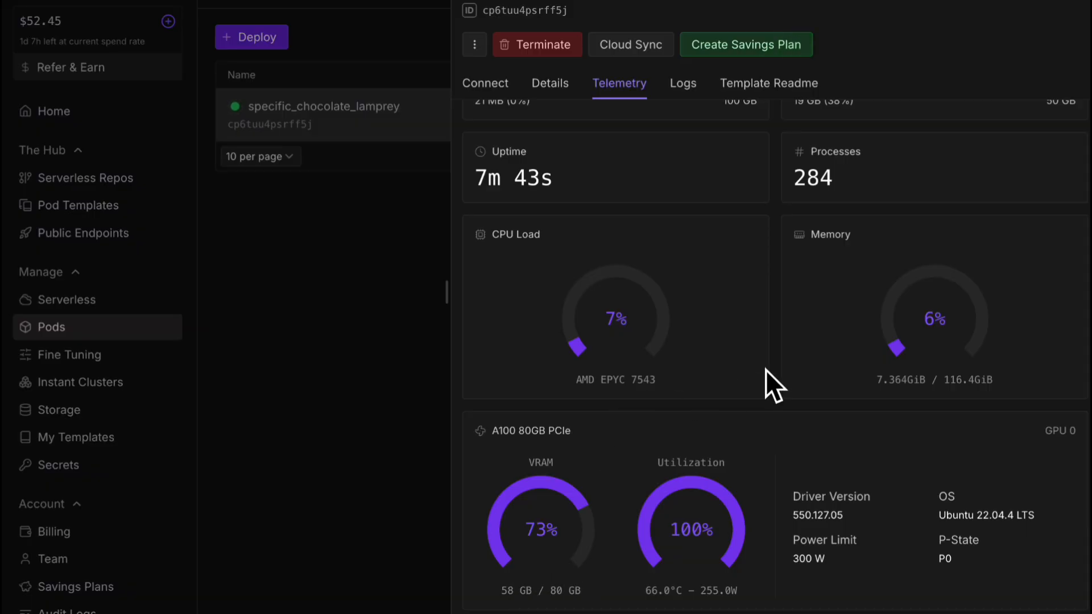
Review the Disk and Volume Usage telemetry cards, then return to the VEnhancer page
{"action": "scroll", "coordinate": [765, 370], "scroll_direction": "up", "scroll_amount": 1}
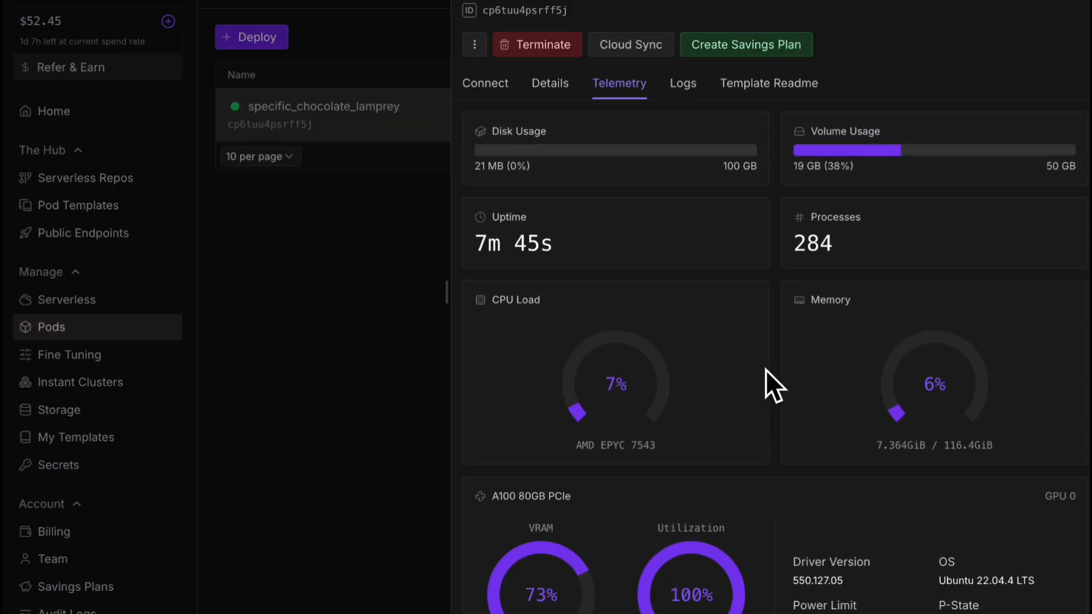
{"action": "scroll", "coordinate": [765, 370], "scroll_direction": "down", "scroll_amount": 1}
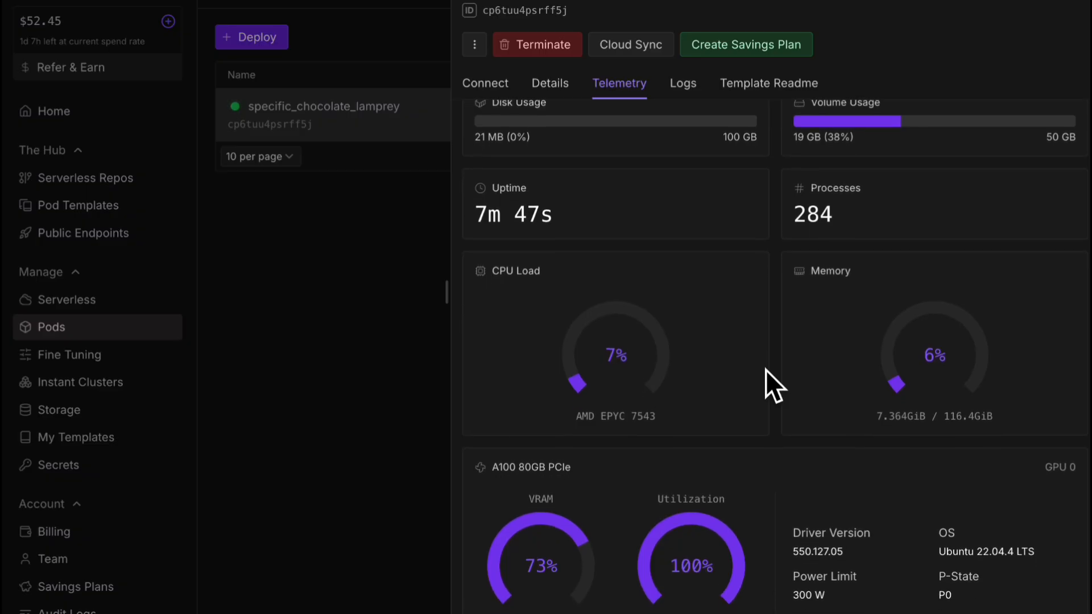
{"action": "scroll", "coordinate": [765, 369], "scroll_direction": "down", "scroll_amount": 1}
{"action": "scroll", "coordinate": [766, 369], "scroll_direction": "up", "scroll_amount": 2}
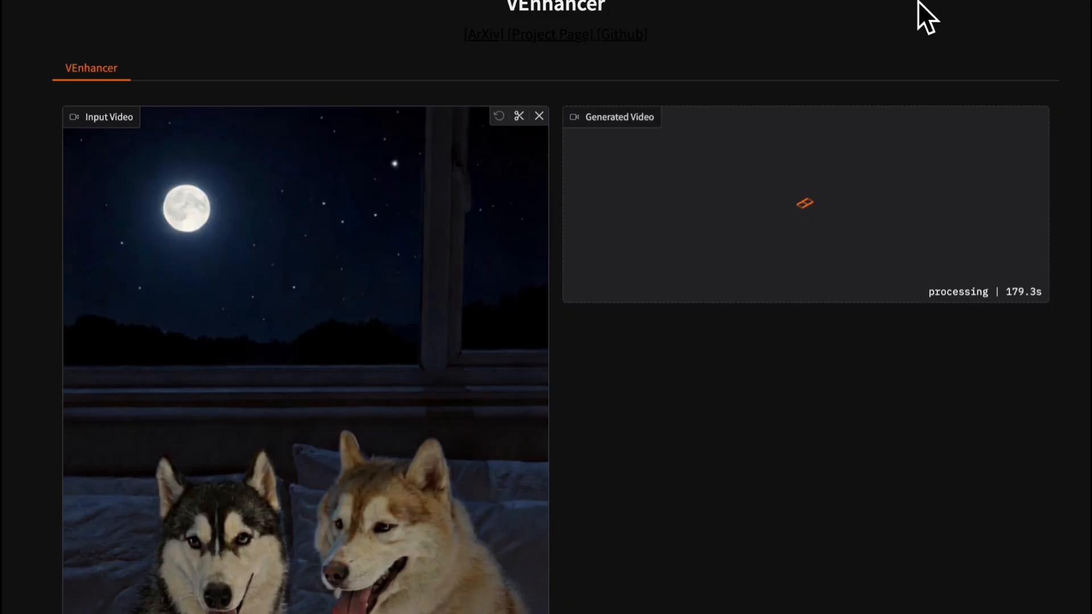
{"action": "key", "text": "super+Tab"}
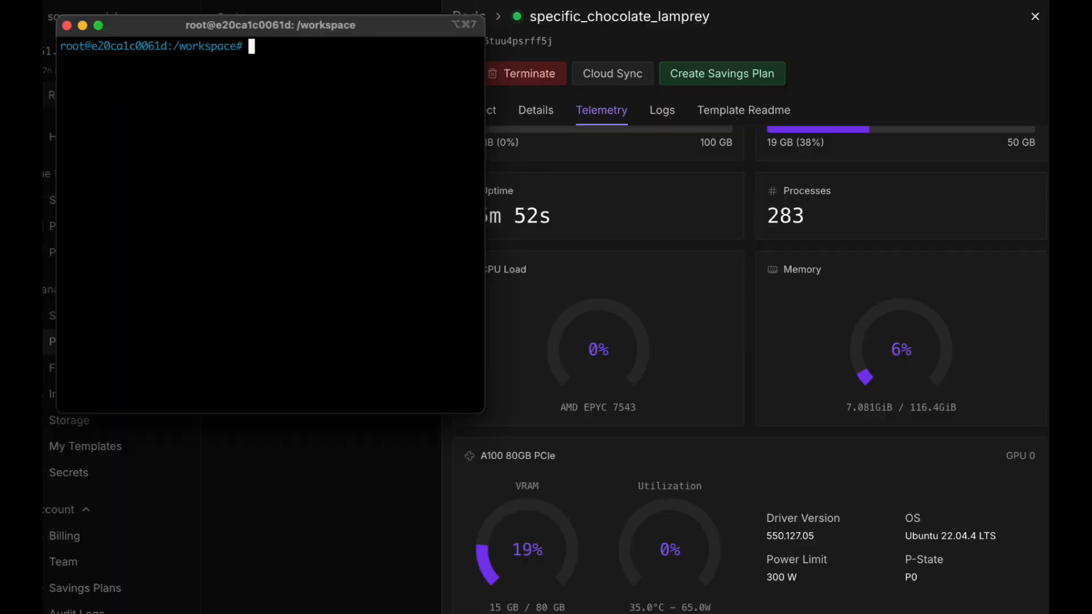
Run the restart-venhancer command to relaunch VEnhancer on the v2 checkpoint
{"action": "type", "text": "restar"}
{"action": "key", "text": "Tab"}
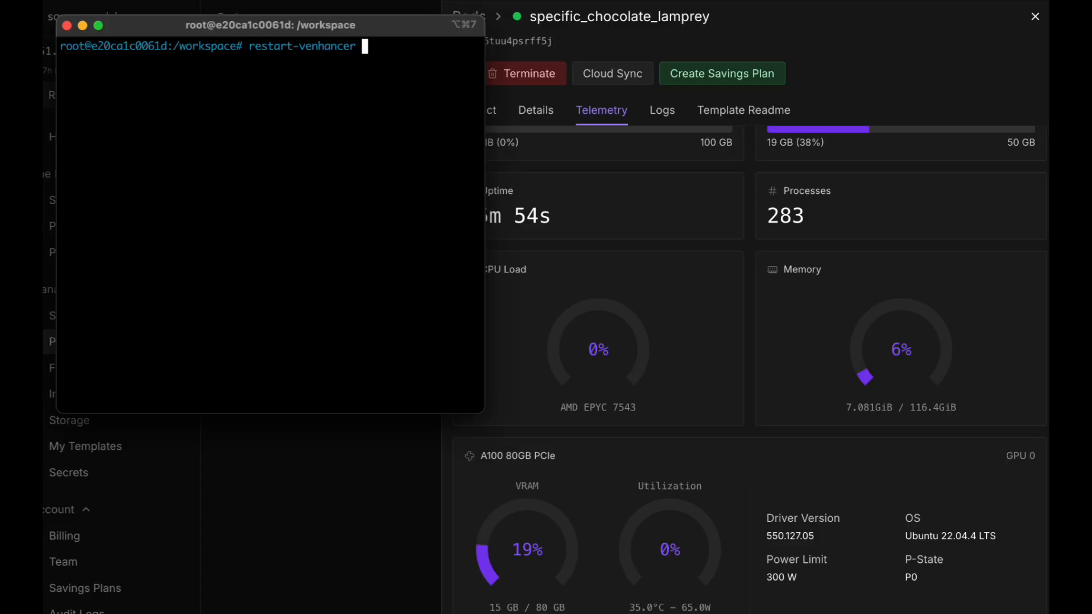
{"action": "key", "text": "Return"}
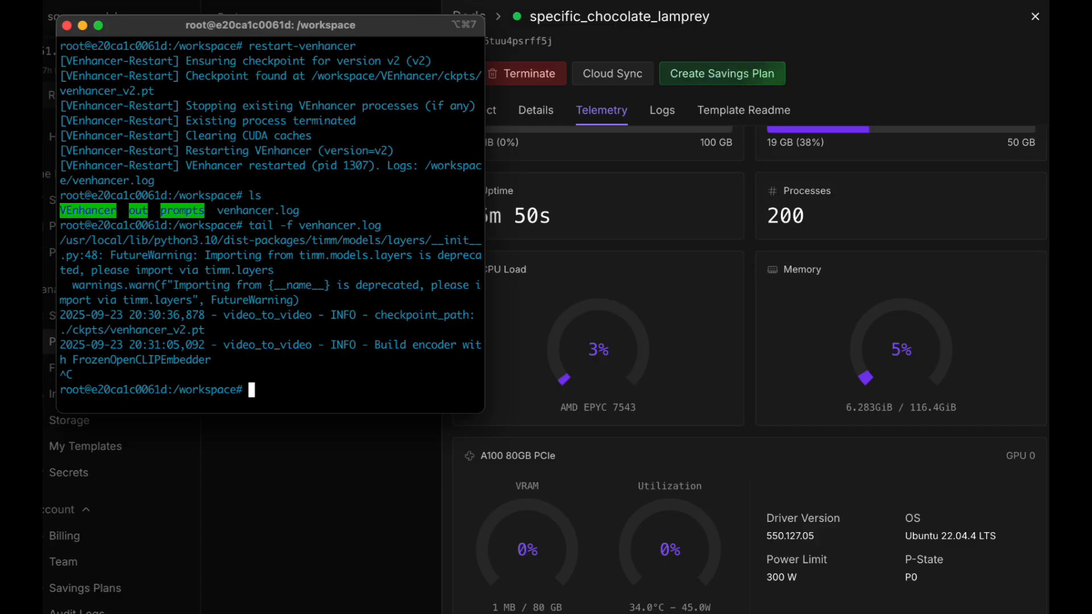
List the running Jupyter servers and select the localhost:8888 login token for copying
{"action": "type", "text": "jupyter server list"}
{"action": "key", "text": "Return"}
{"action": "left_click_drag", "start_coordinate": [236, 390], "coordinate": [374, 398]}
{"action": "left_click", "coordinate": [248, 394]}
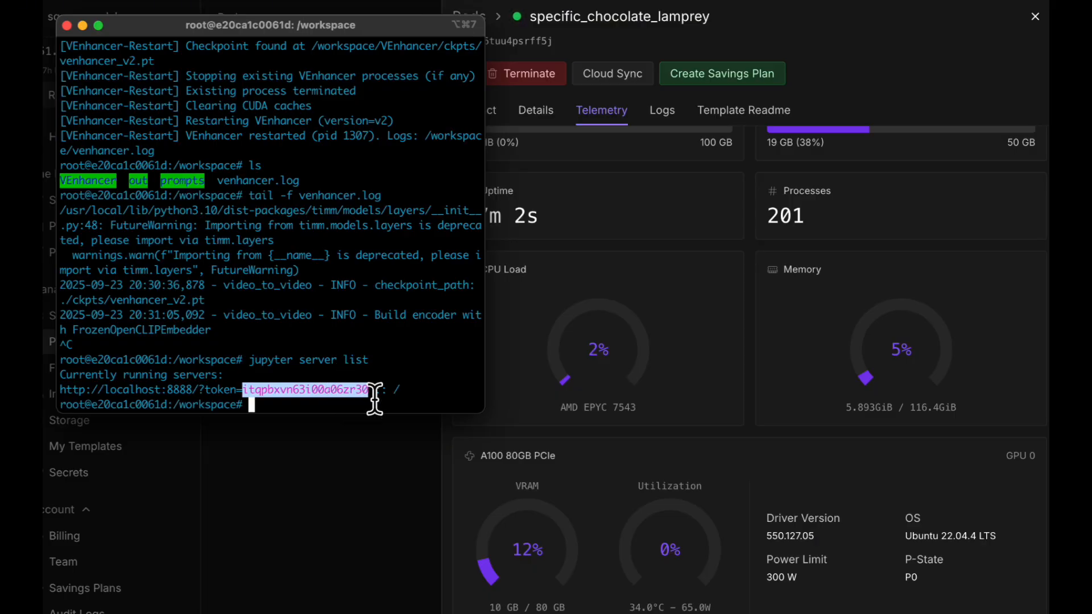
Open the pod's Port 8888 Jupyter link and log in with the copied token
{"action": "left_click", "coordinate": [558, 248]}
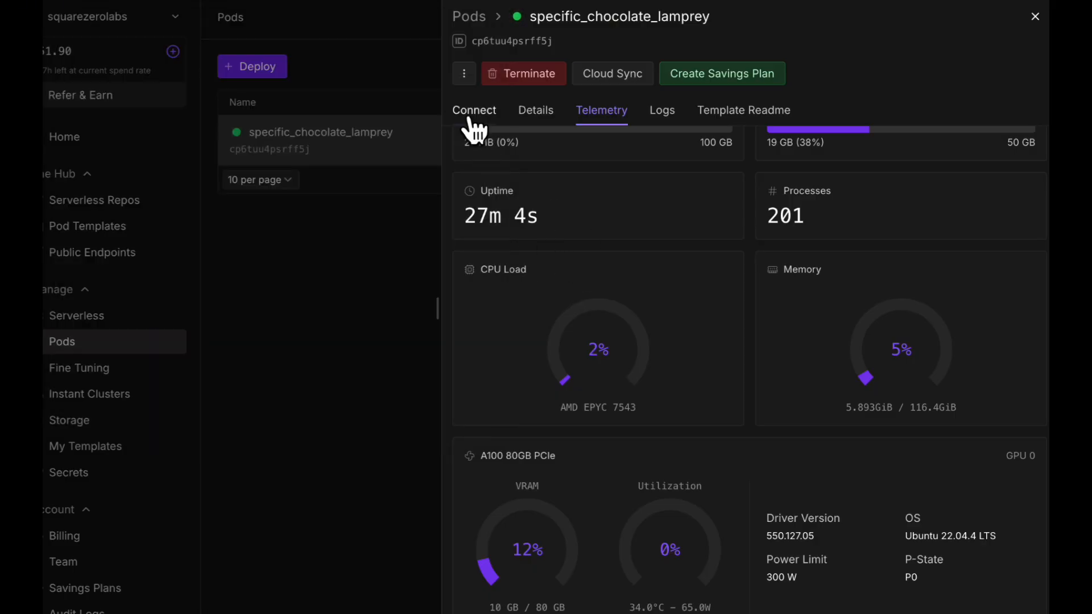
{"action": "left_click", "coordinate": [466, 114]}
{"action": "left_click", "coordinate": [566, 229]}
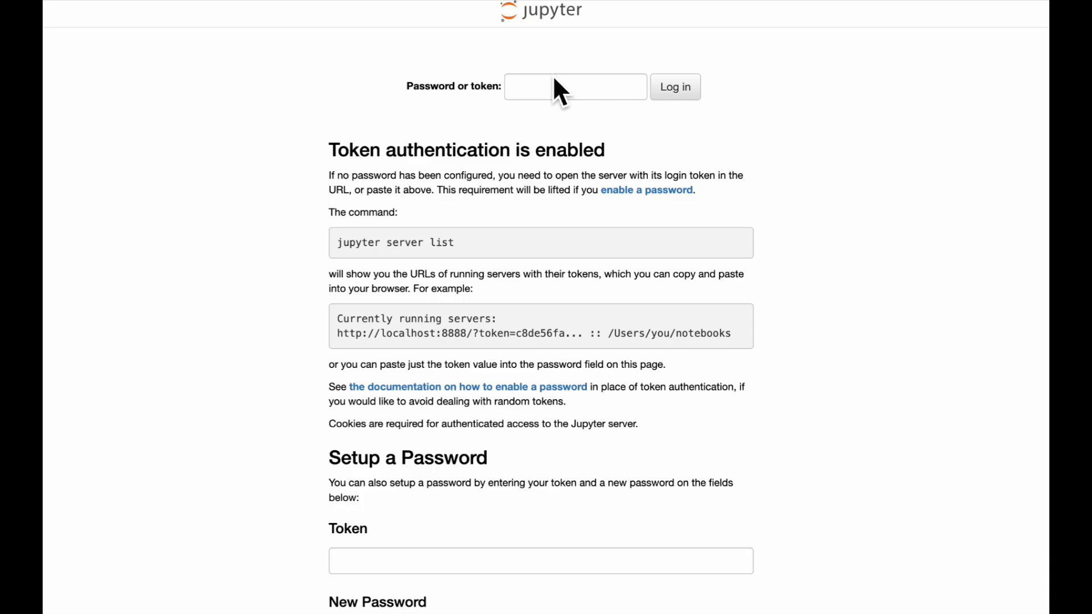
{"action": "left_click", "coordinate": [551, 92]}
{"action": "key", "text": "ctrl+v"}
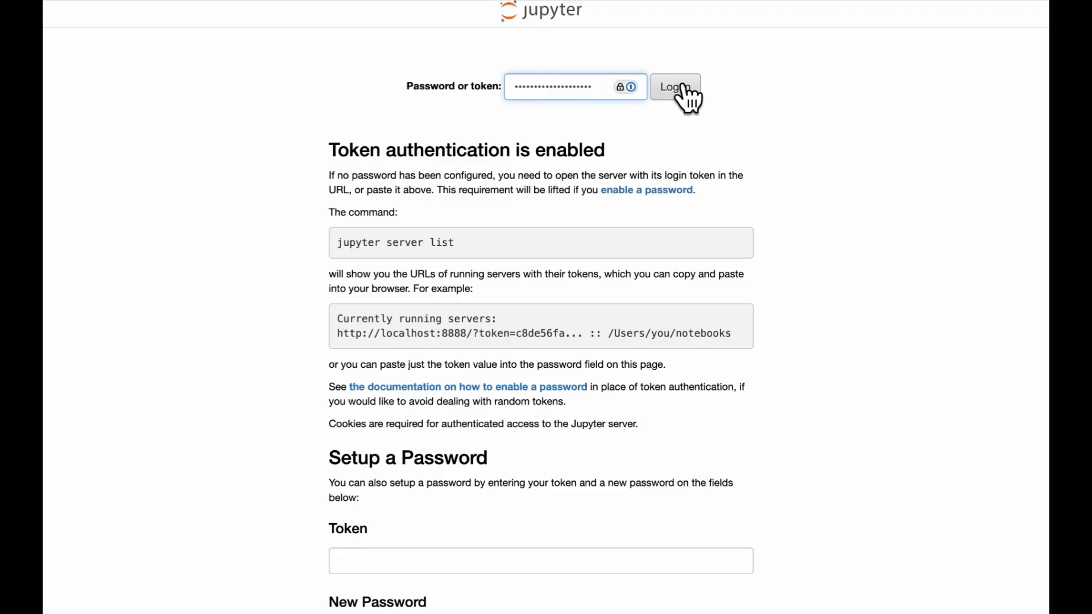
{"action": "left_click", "coordinate": [682, 91]}
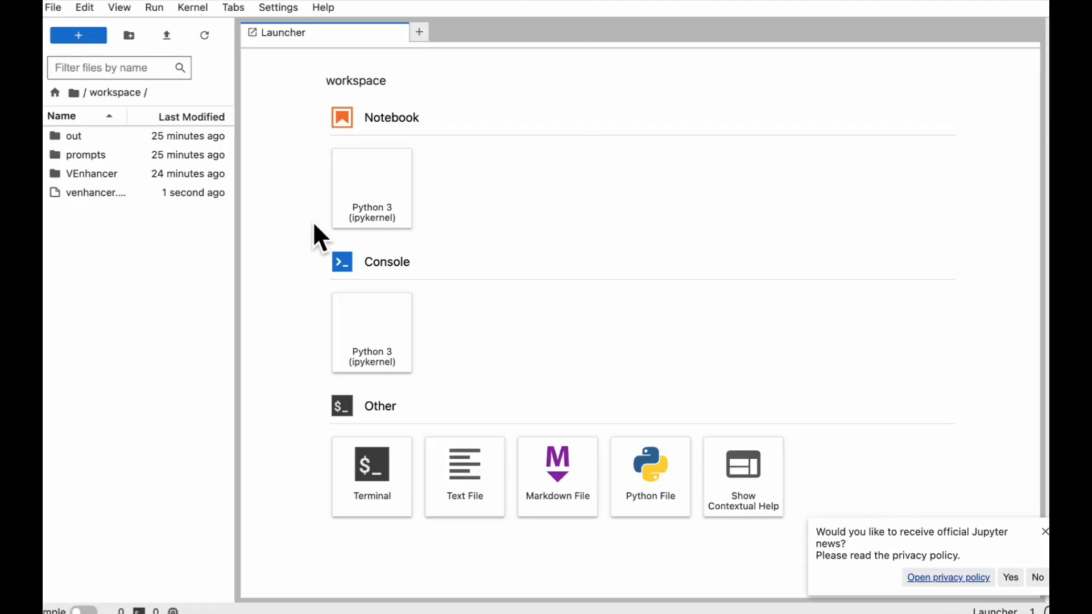
Browse the out folder, then navigate into VEnhancer/results to find the output video
{"action": "left_click", "coordinate": [71, 139]}
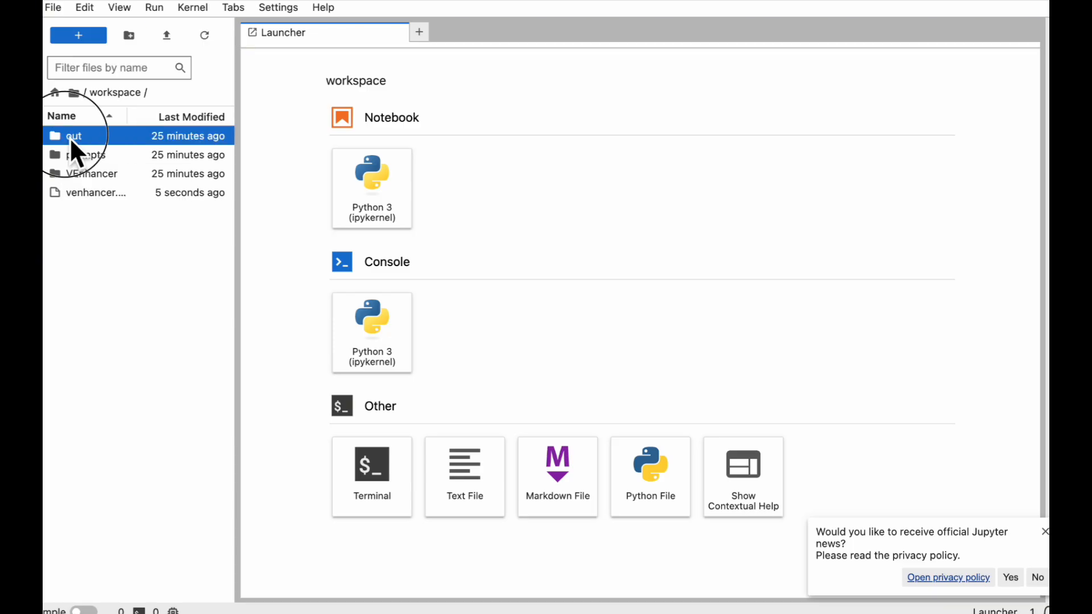
{"action": "double_click", "coordinate": [71, 141]}
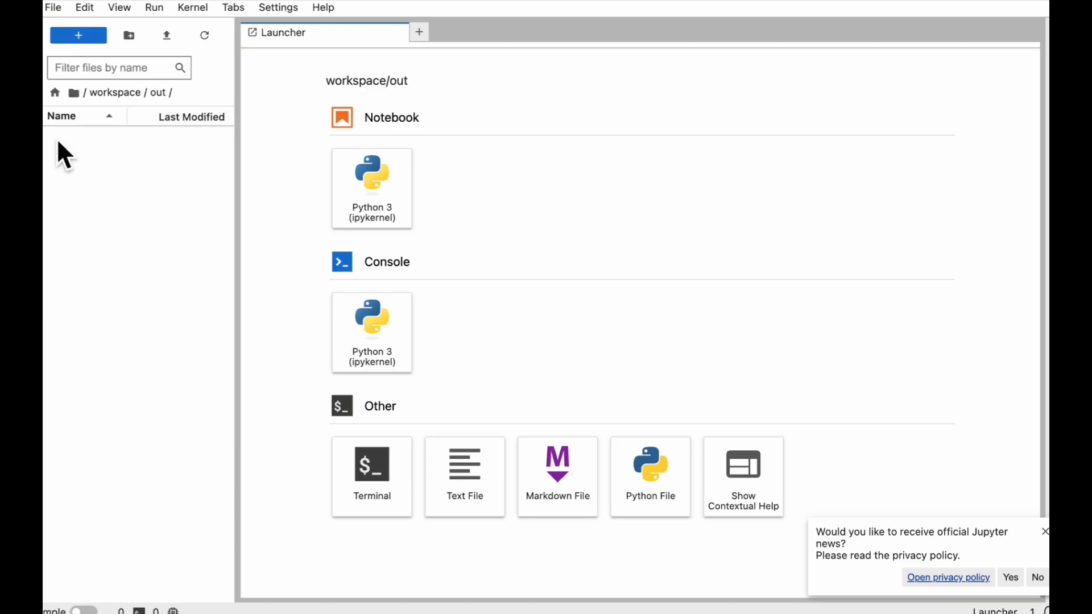
{"action": "left_click", "coordinate": [114, 93]}
{"action": "left_click", "coordinate": [84, 177]}
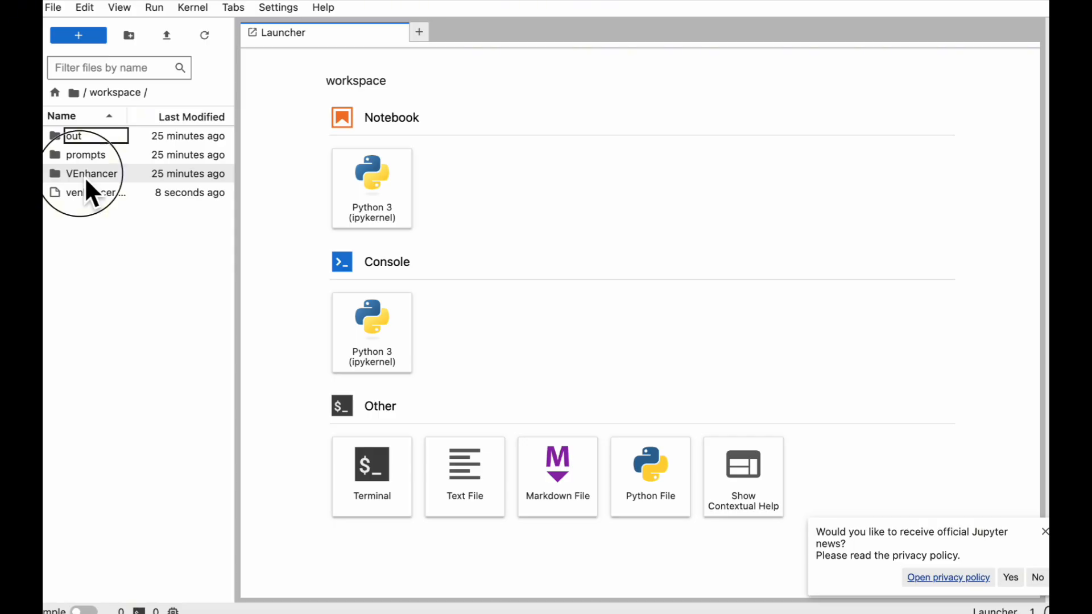
{"action": "double_click", "coordinate": [85, 177]}
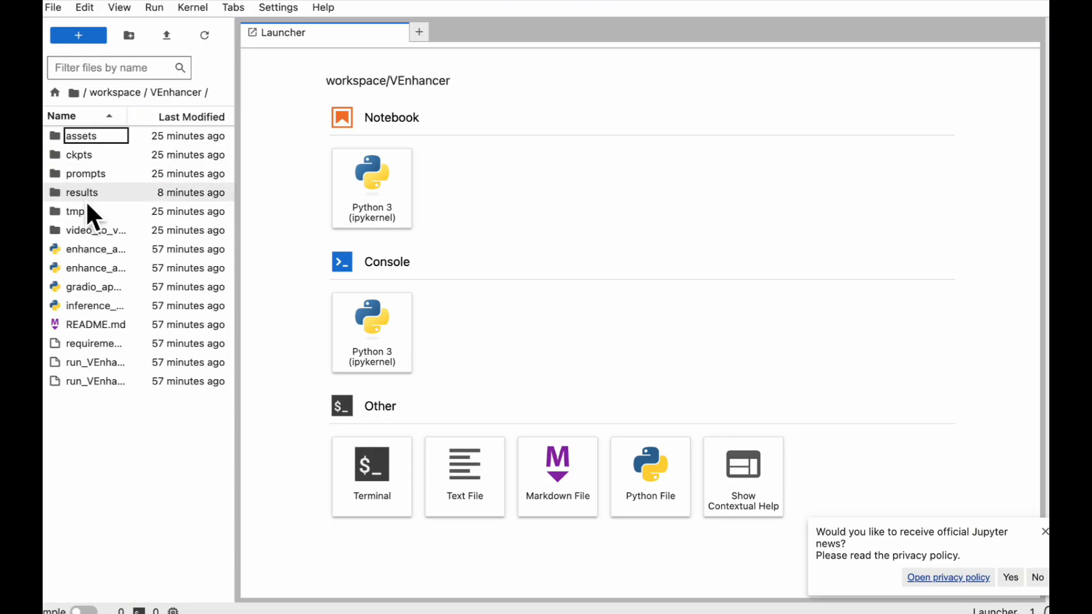
{"action": "double_click", "coordinate": [88, 196]}
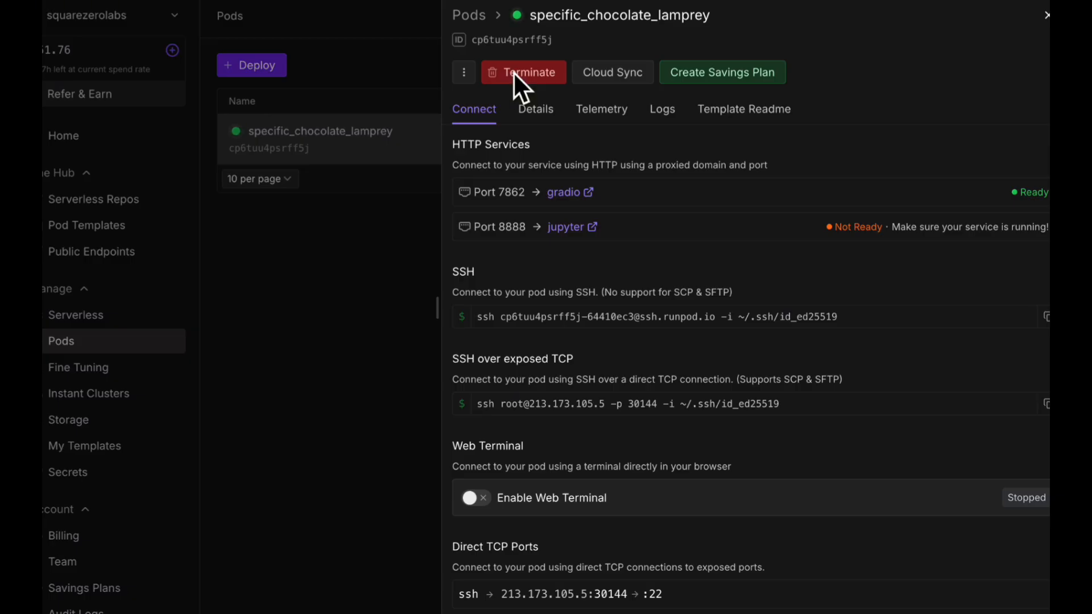
Terminate the A100 pod from its RunPod panel
{"action": "left_click", "coordinate": [512, 72]}
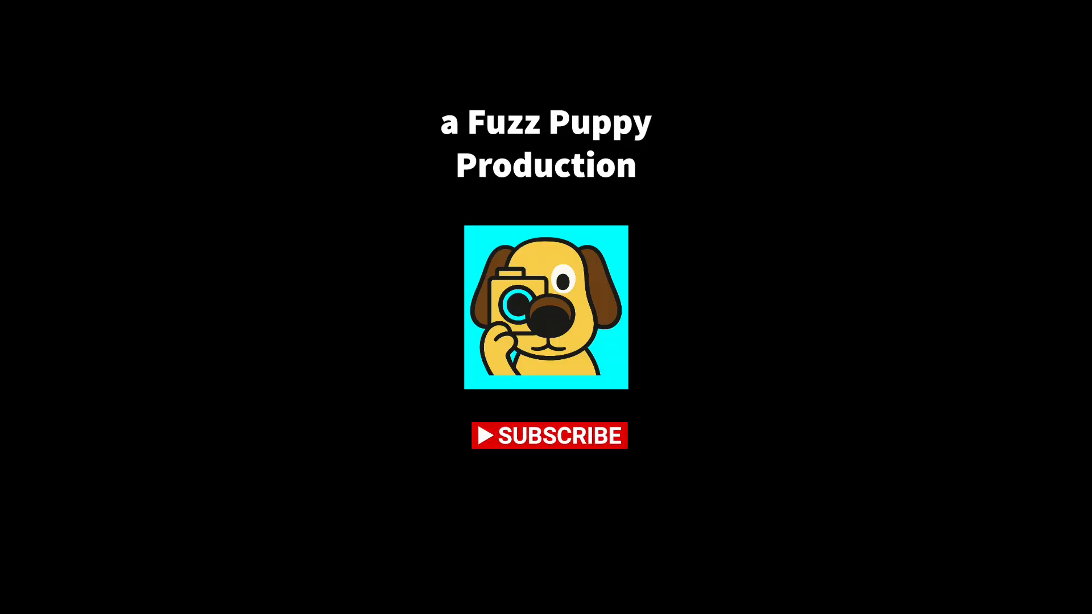